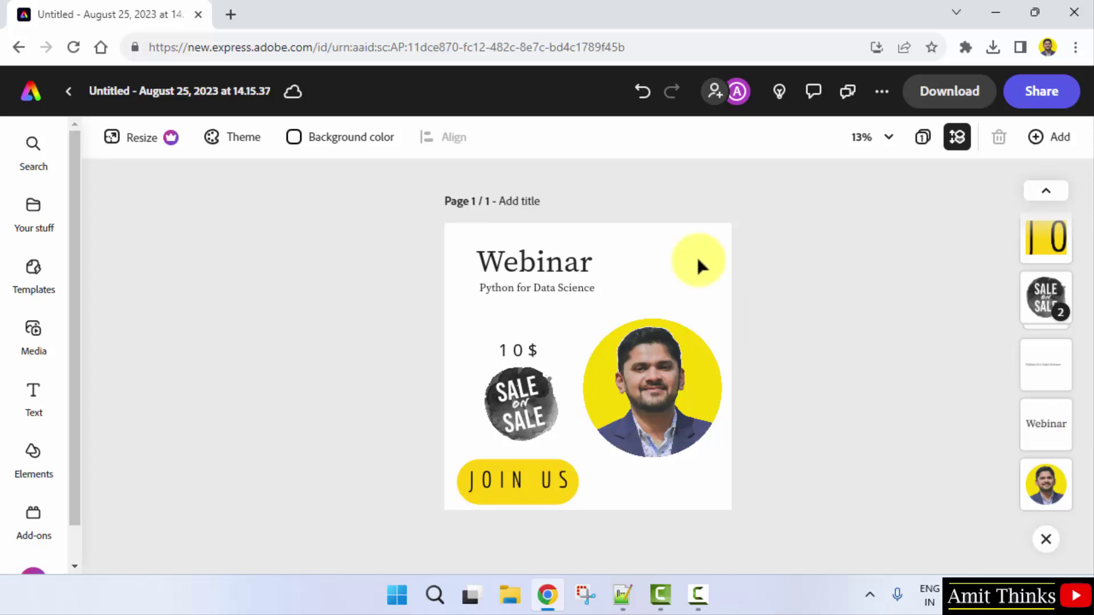
# - Browse the Elements design assets through the Frames, Illustrations and Overlays carousels
pyautogui.click(39, 478)
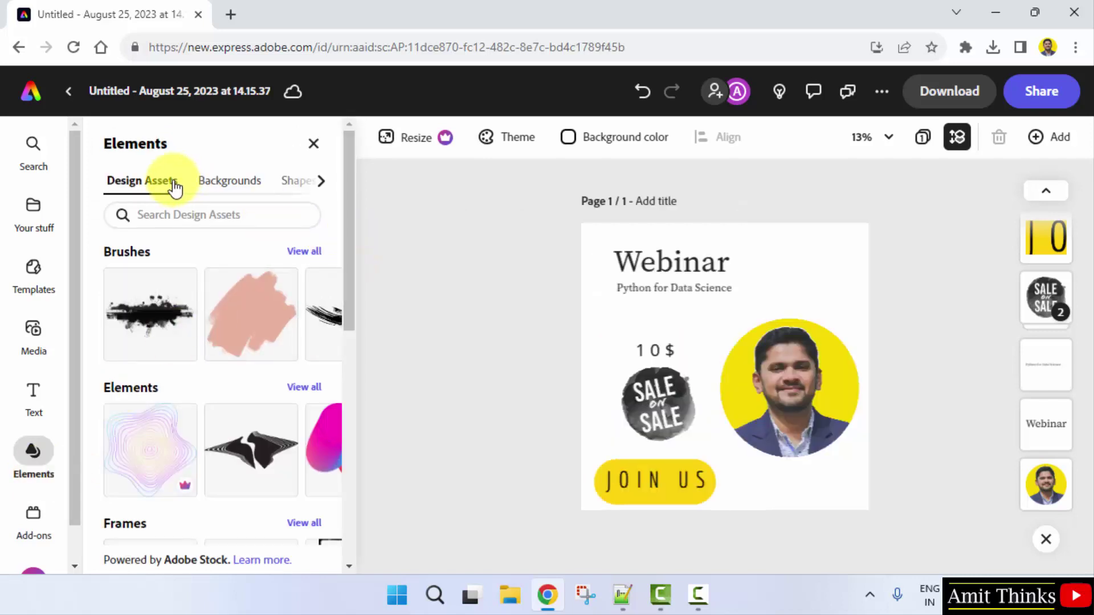
pyautogui.click(221, 183)
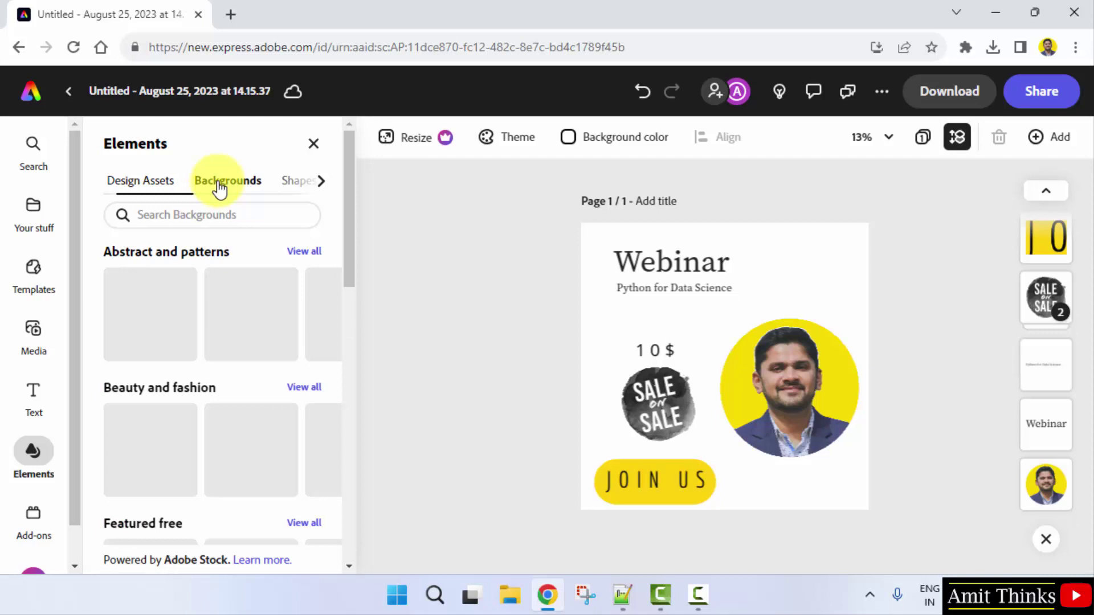
pyautogui.click(141, 183)
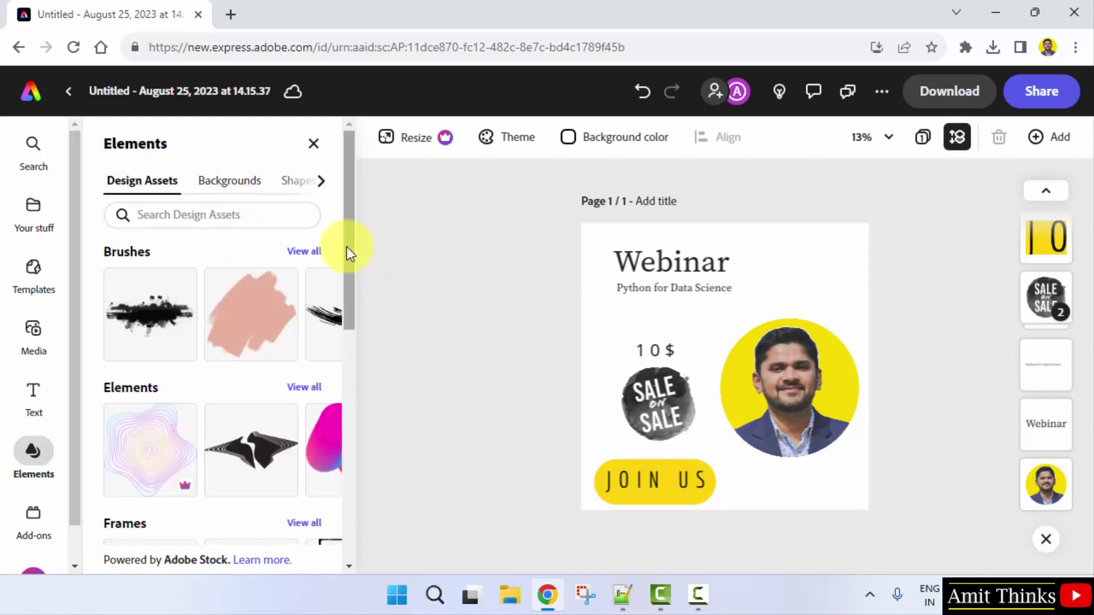
pyautogui.moveTo(346, 247)
pyautogui.mouseDown()
pyautogui.moveTo(344, 269)
pyautogui.moveTo(346, 248)
pyautogui.mouseUp()
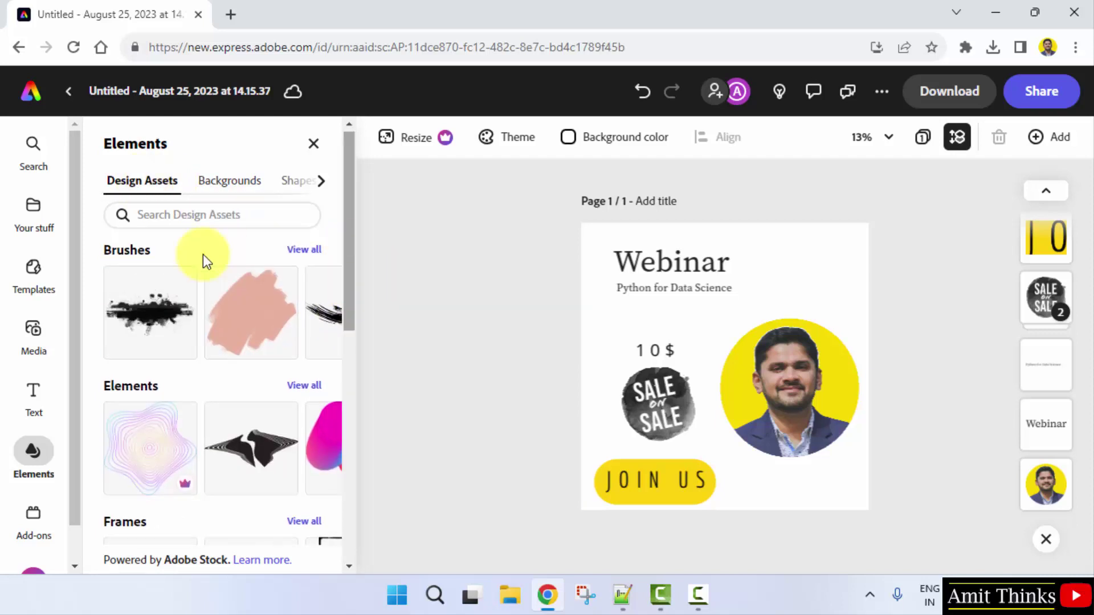
pyautogui.moveTo(355, 313); pyautogui.dragTo(345, 405)
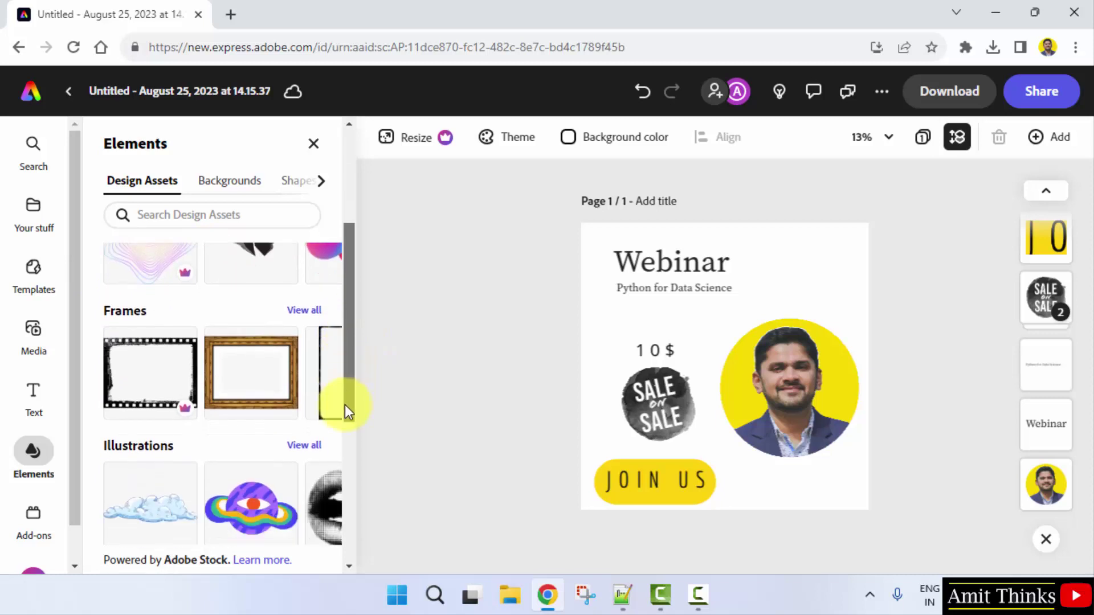
pyautogui.moveTo(150, 372)
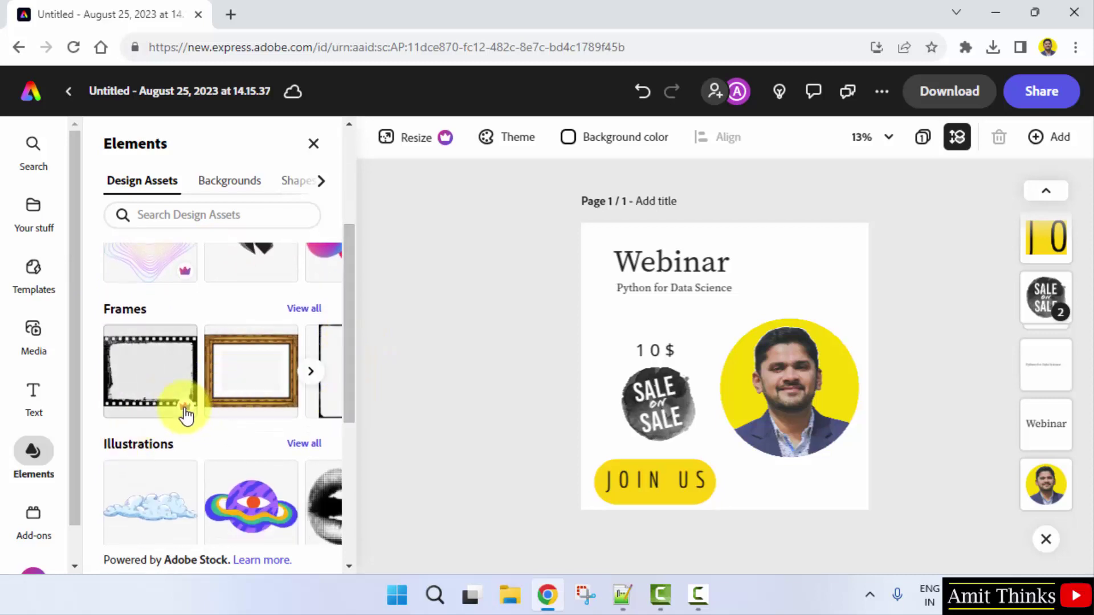
pyautogui.click(309, 379)
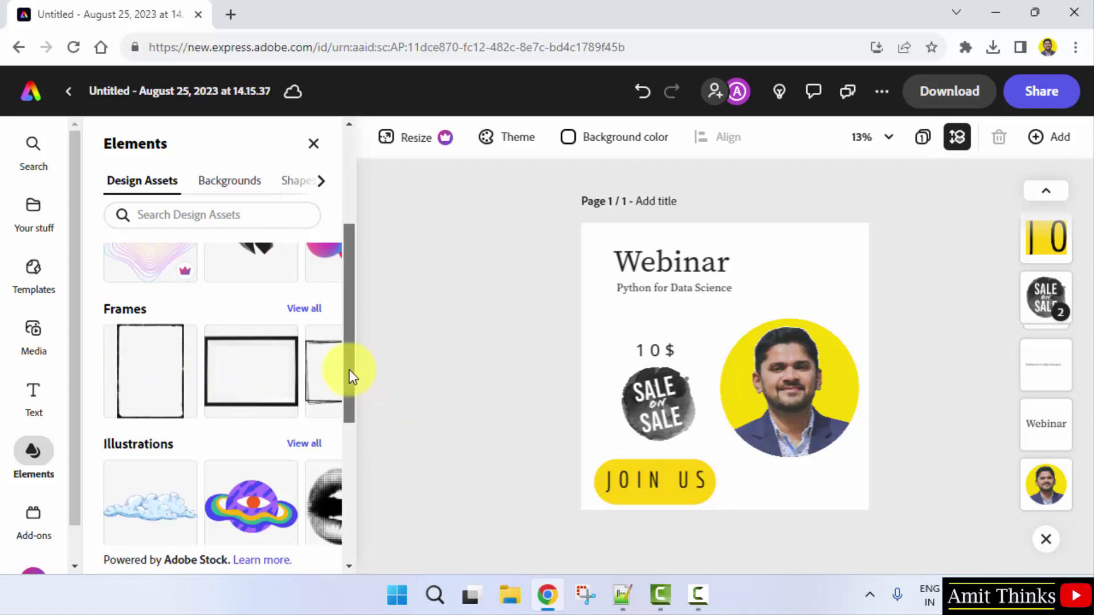
pyautogui.moveTo(349, 371)
pyautogui.mouseDown()
pyautogui.moveTo(349, 459)
pyautogui.moveTo(349, 434)
pyautogui.mouseUp()
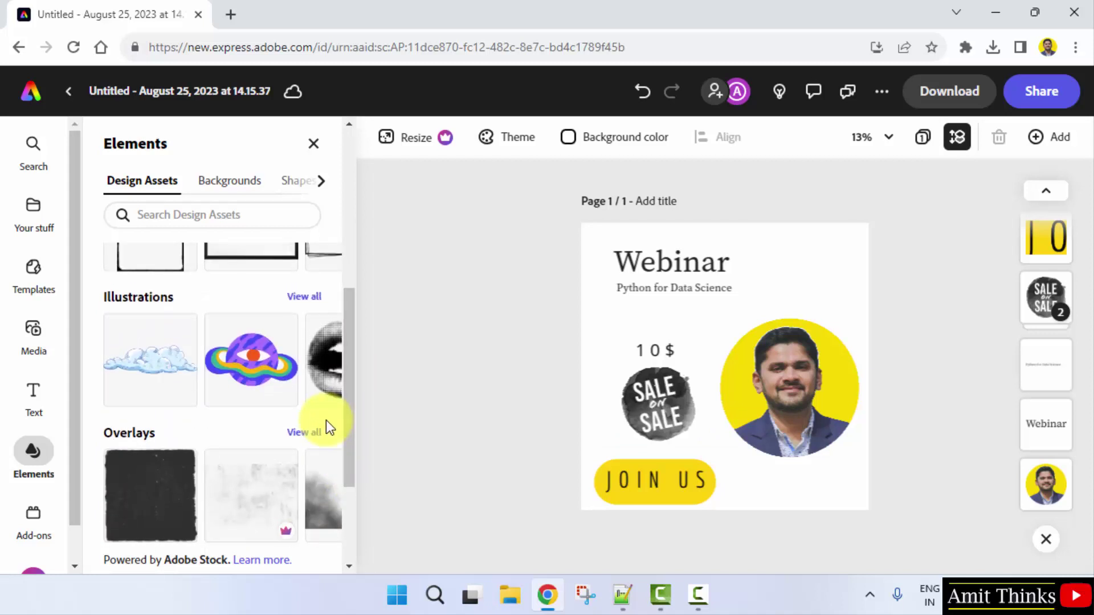
pyautogui.click(329, 361)
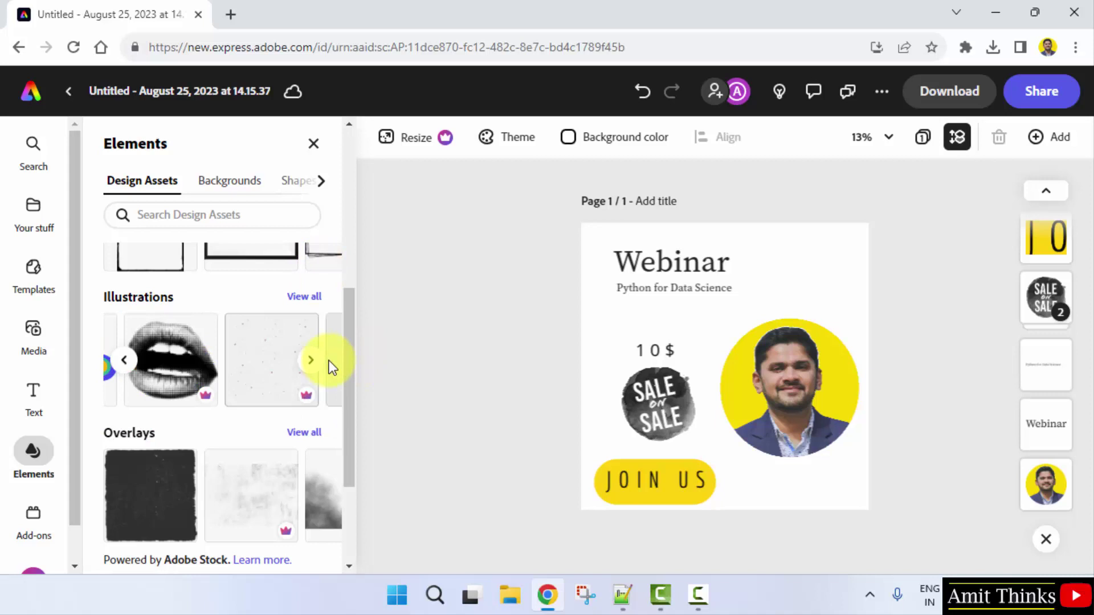
pyautogui.click(314, 363)
pyautogui.moveTo(354, 349); pyautogui.dragTo(349, 426)
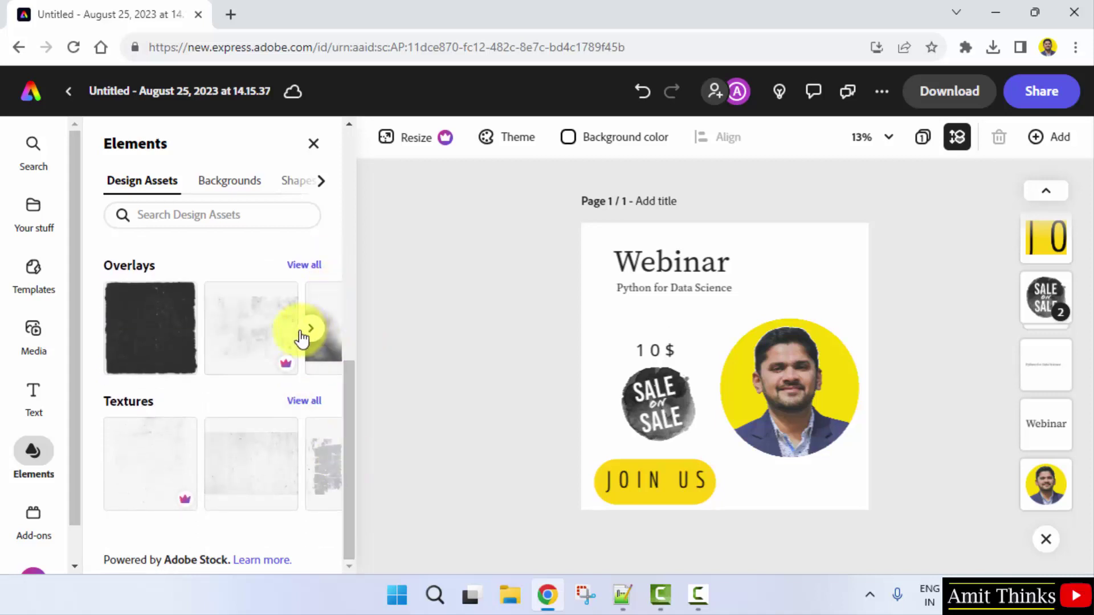
pyautogui.click(313, 329)
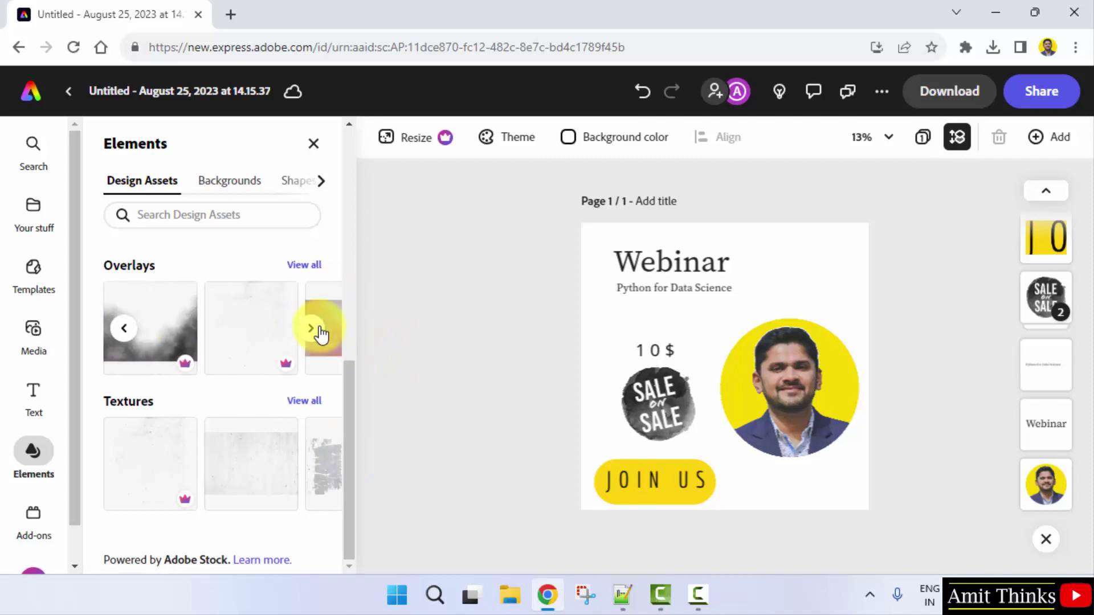
pyautogui.click(314, 332)
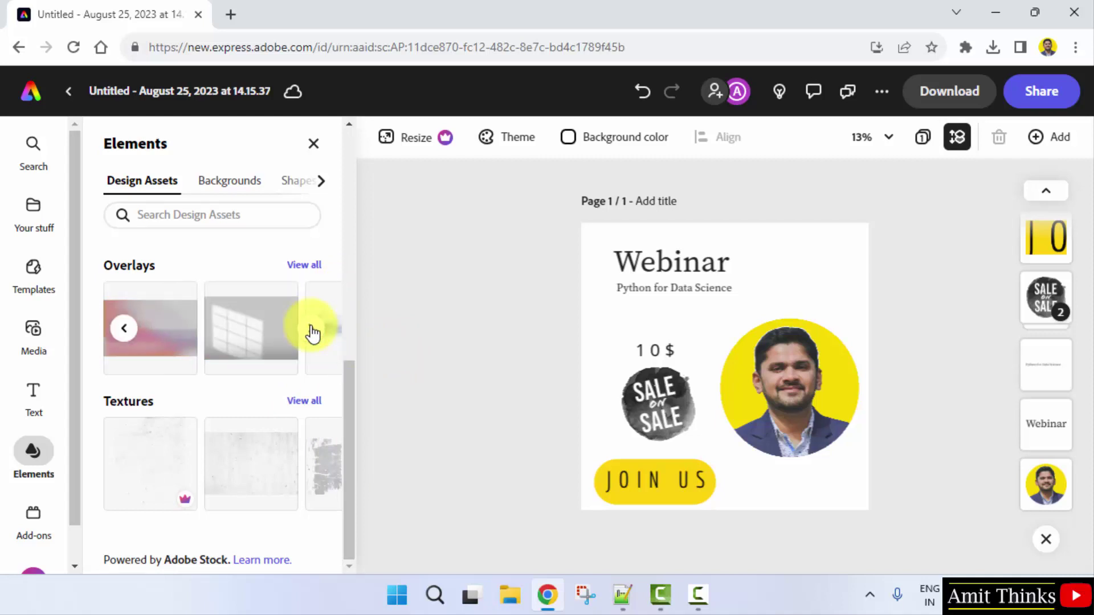
pyautogui.click(312, 332)
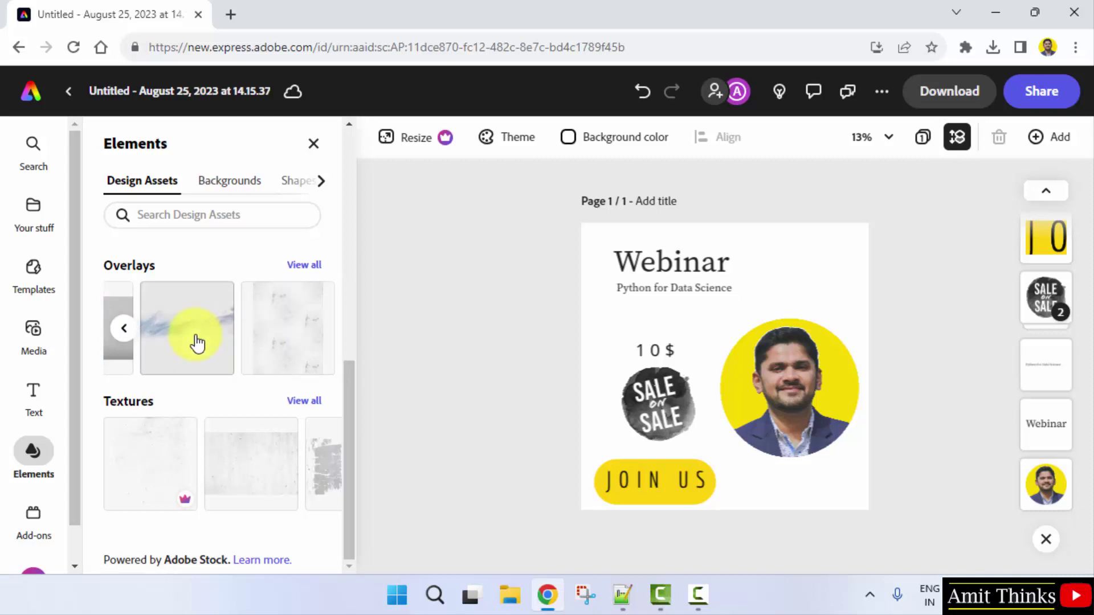
# - Drop the smoky blue overlay onto the 10$ price text, then deselect it
pyautogui.moveTo(196, 342)
pyautogui.mouseDown()
pyautogui.moveTo(728, 381)
pyautogui.moveTo(673, 451)
pyautogui.moveTo(662, 350)
pyautogui.mouseUp()
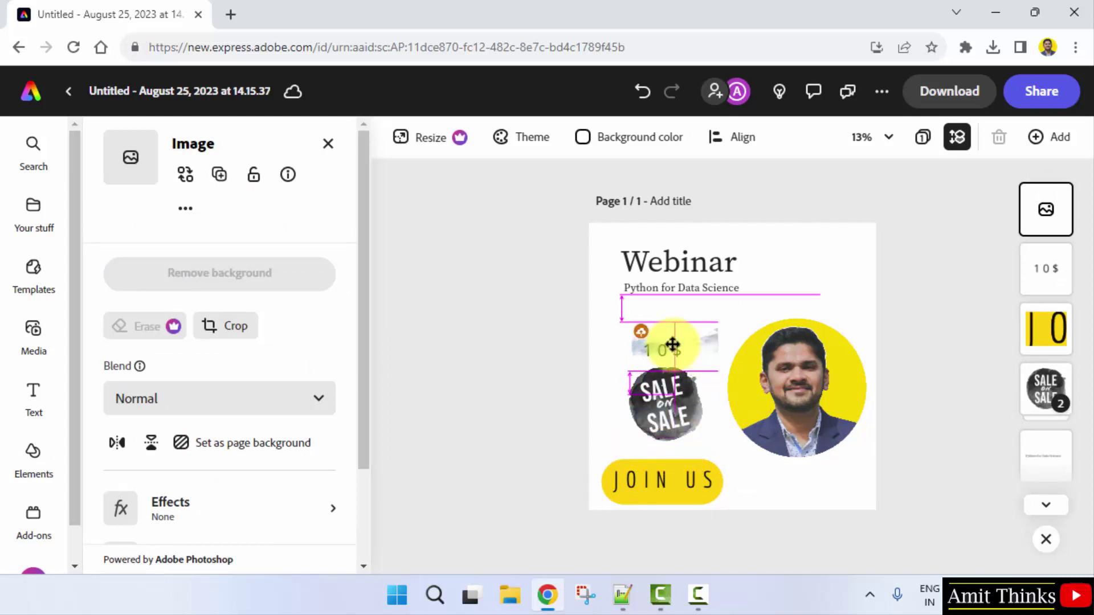
pyautogui.click(869, 278)
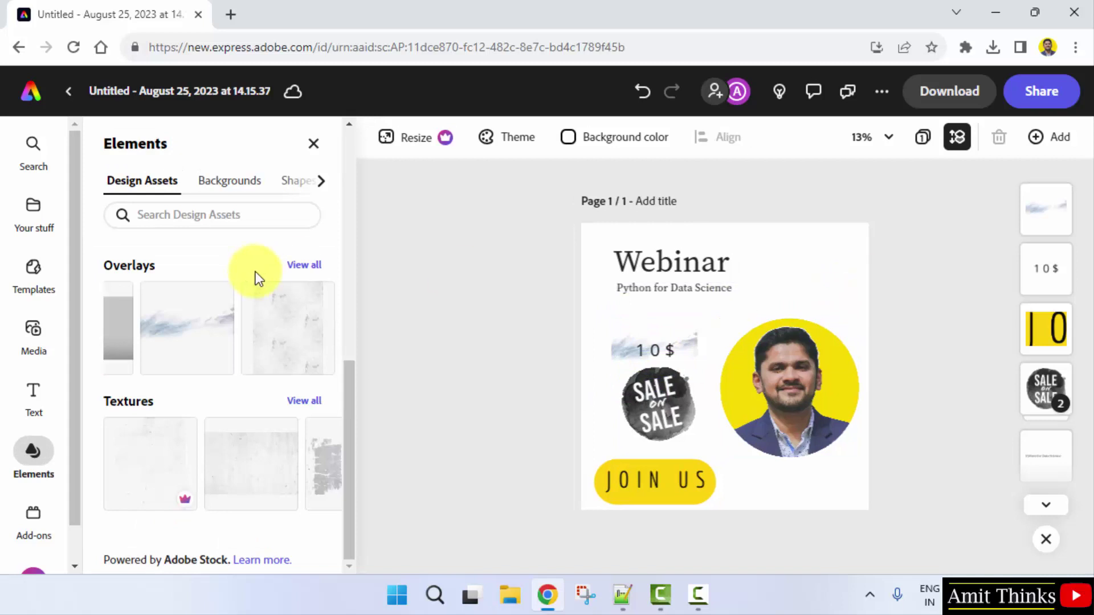
pyautogui.moveTo(347, 365); pyautogui.dragTo(361, 182)
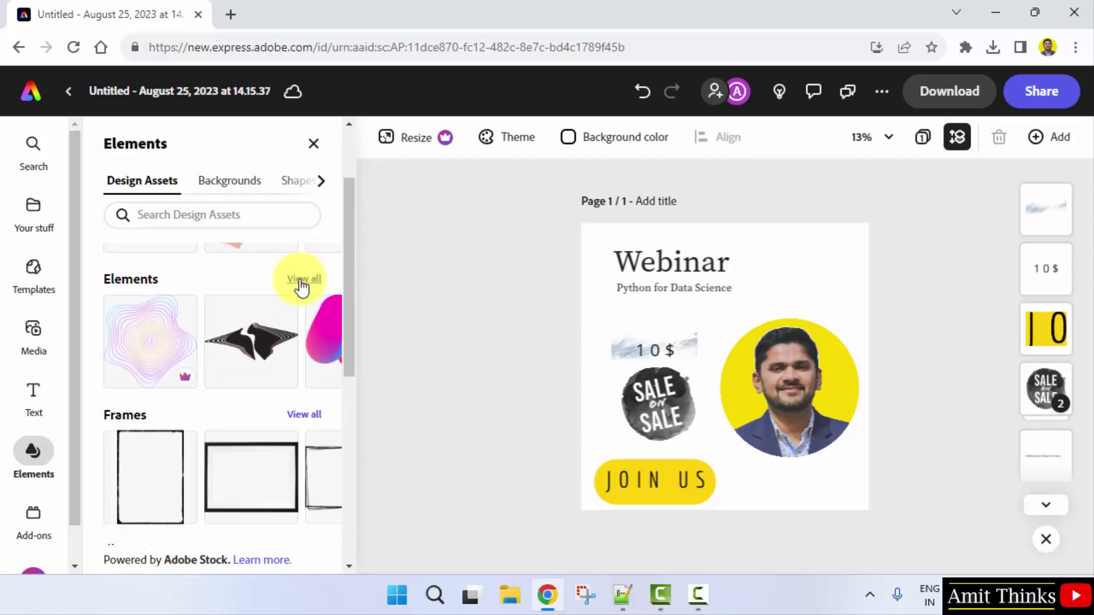
# - Add the document graphic from the Data category and move it down beside JOIN US
pyautogui.click(300, 280)
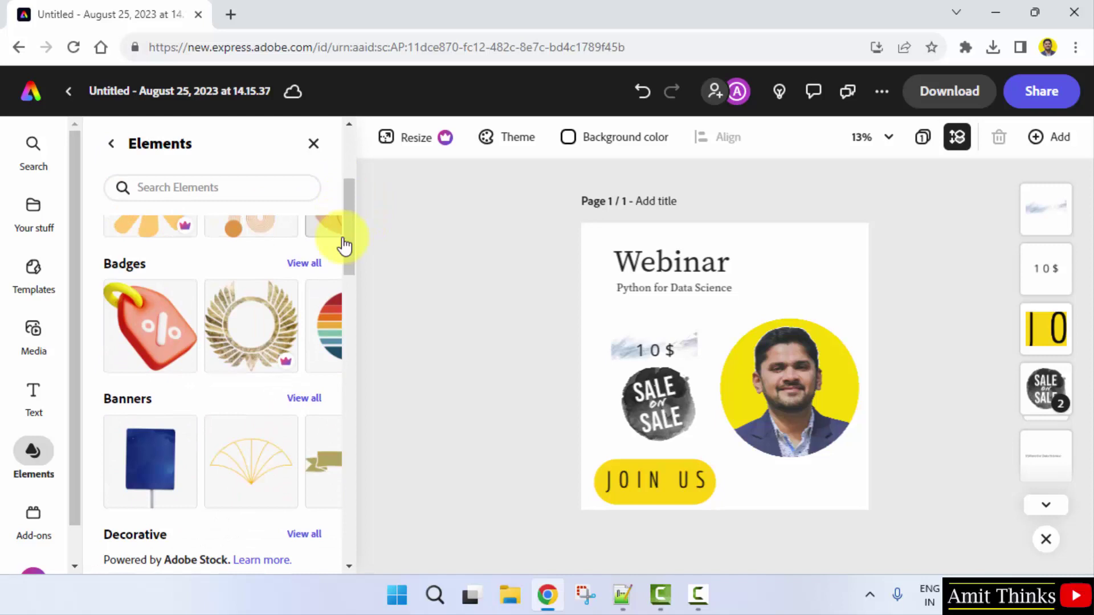
pyautogui.moveTo(348, 190)
pyautogui.mouseDown()
pyautogui.moveTo(354, 501)
pyautogui.moveTo(354, 440)
pyautogui.moveTo(372, 523)
pyautogui.moveTo(358, 466)
pyautogui.mouseUp()
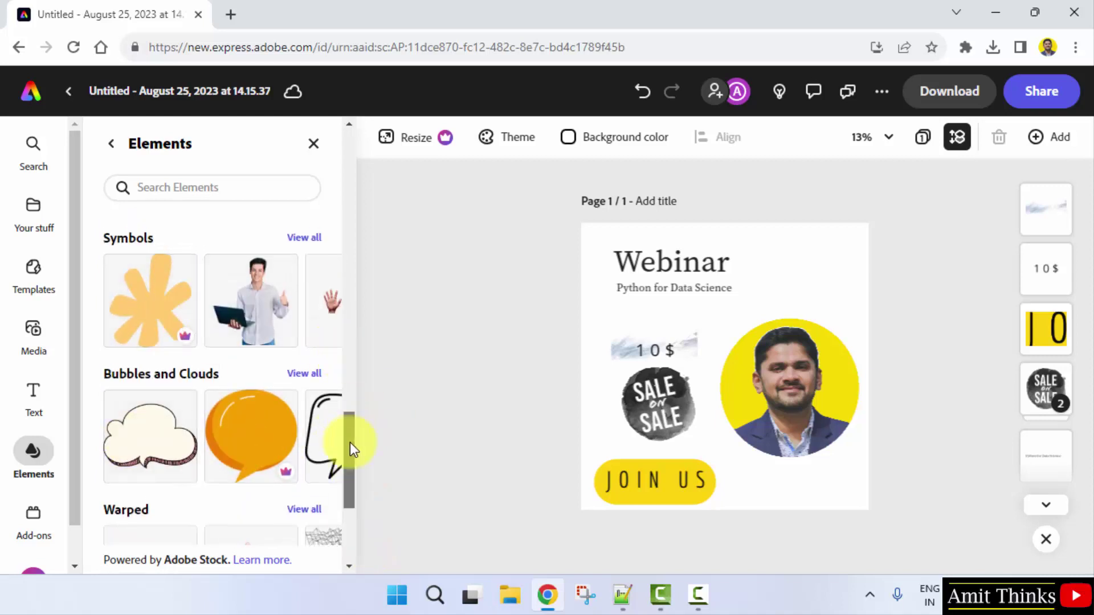
pyautogui.moveTo(350, 441); pyautogui.dragTo(350, 491)
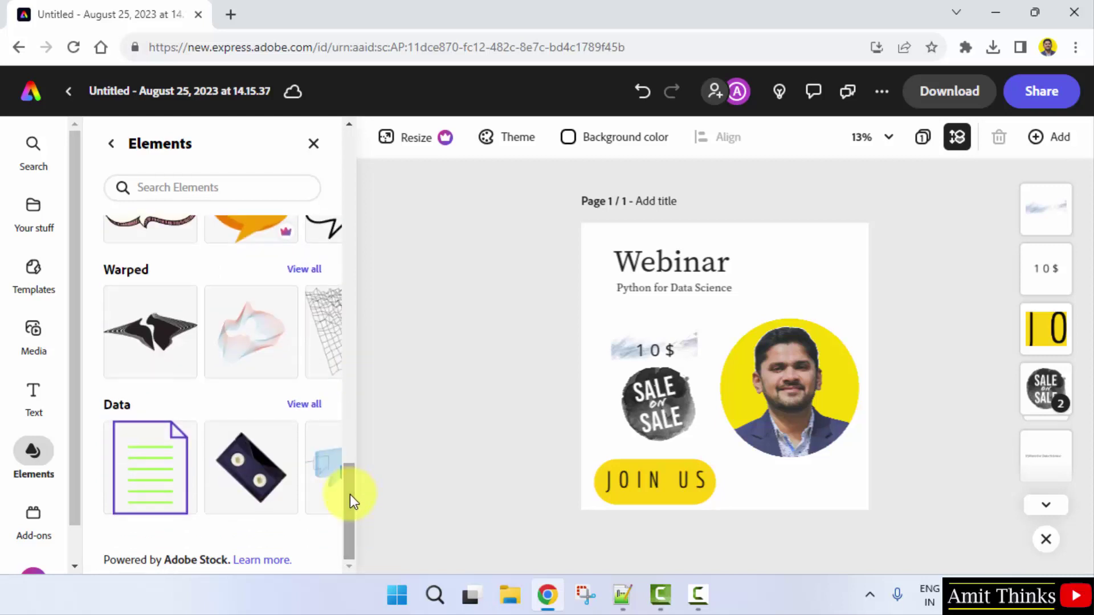
pyautogui.click(177, 500)
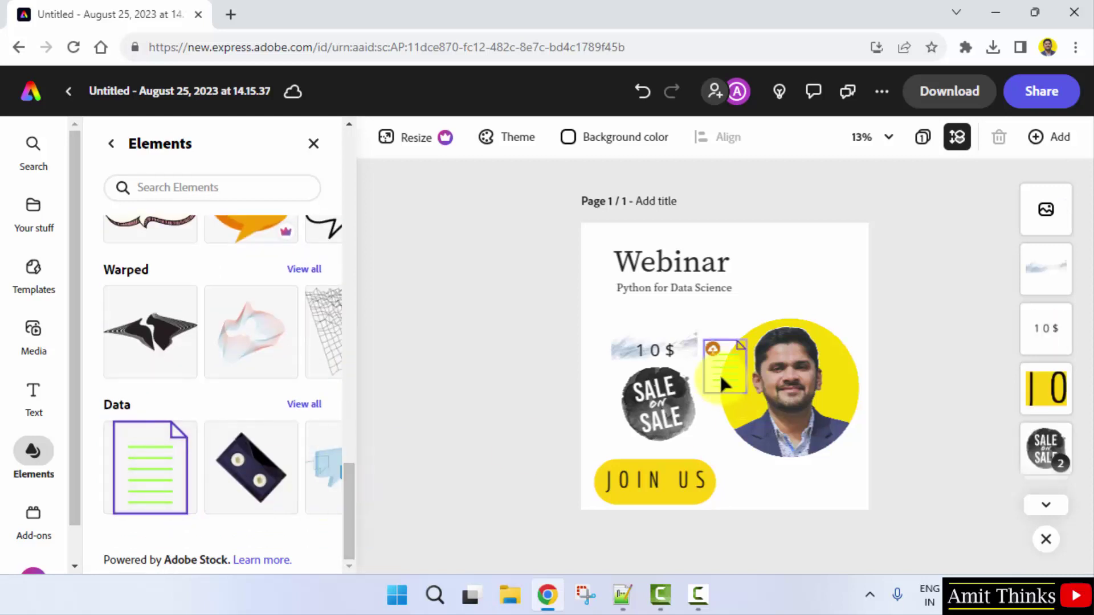
pyautogui.moveTo(723, 365); pyautogui.dragTo(712, 448)
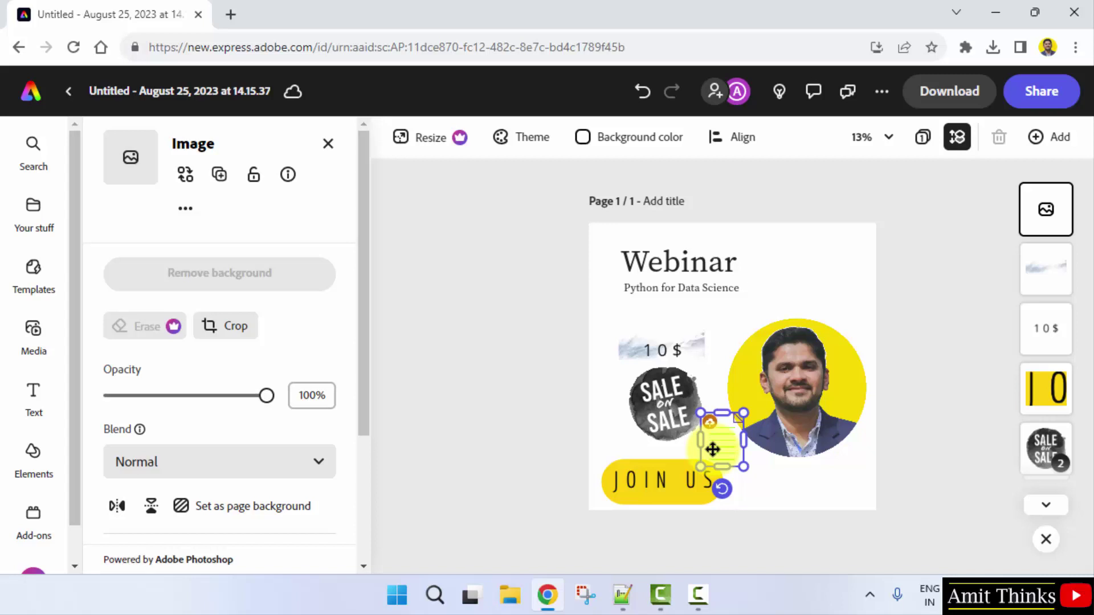
# - Delete the document graphic and search the element library for 'calendar'
pyautogui.press('Delete')
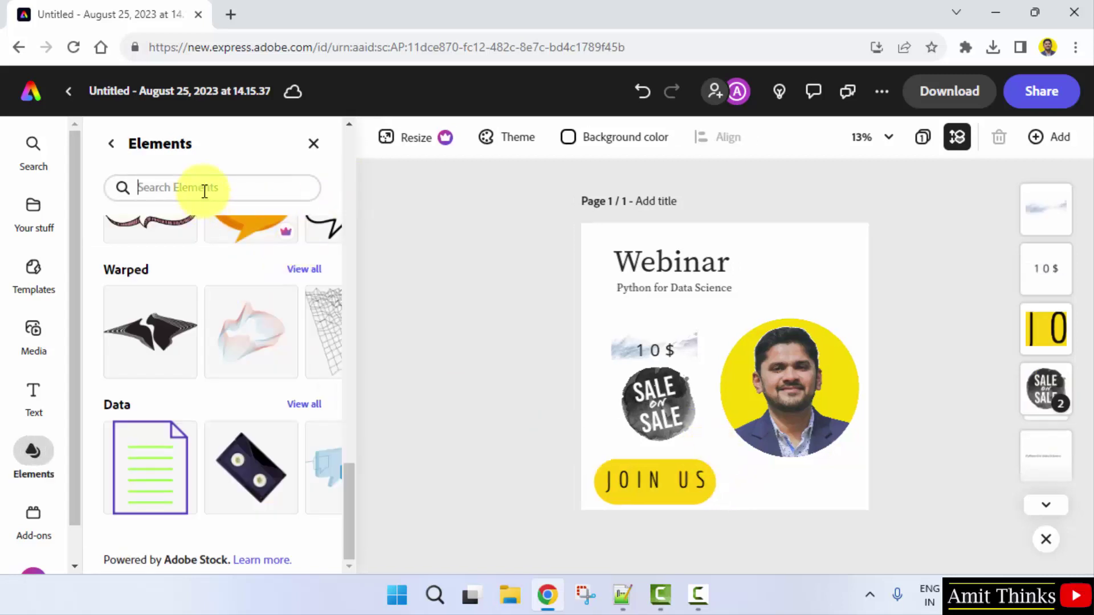
pyautogui.click(204, 187)
pyautogui.write('CALENDAR')
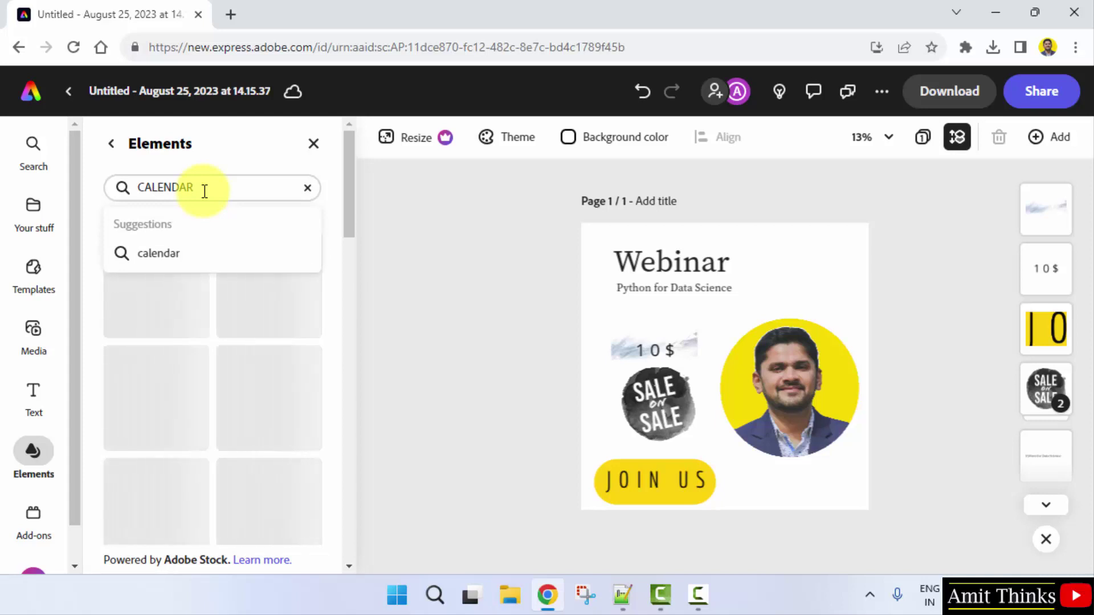
pyautogui.click(172, 253)
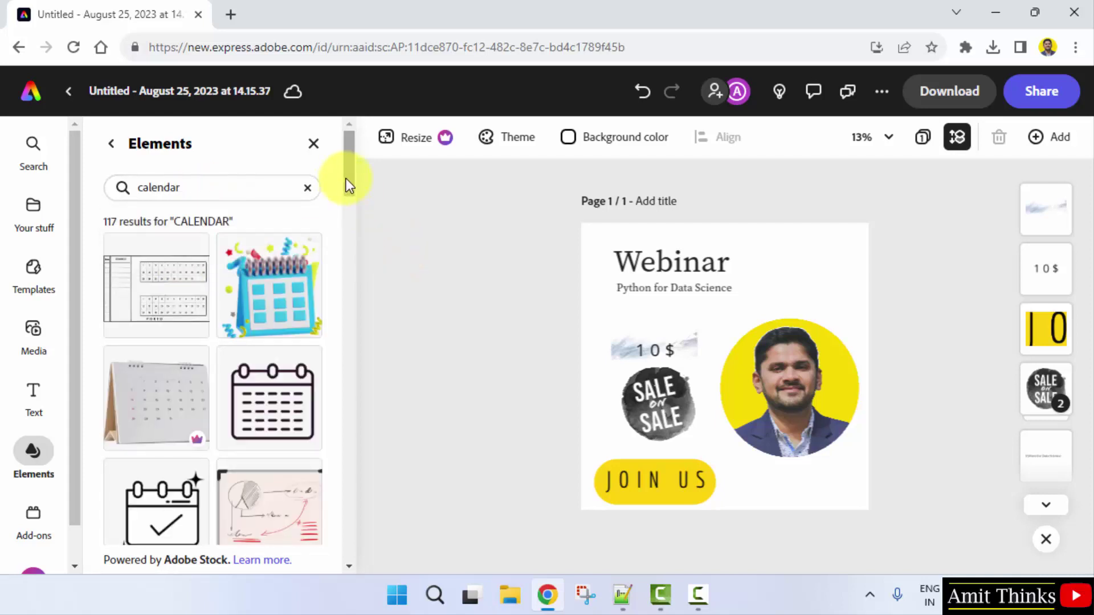
pyautogui.moveTo(348, 182); pyautogui.dragTo(347, 200)
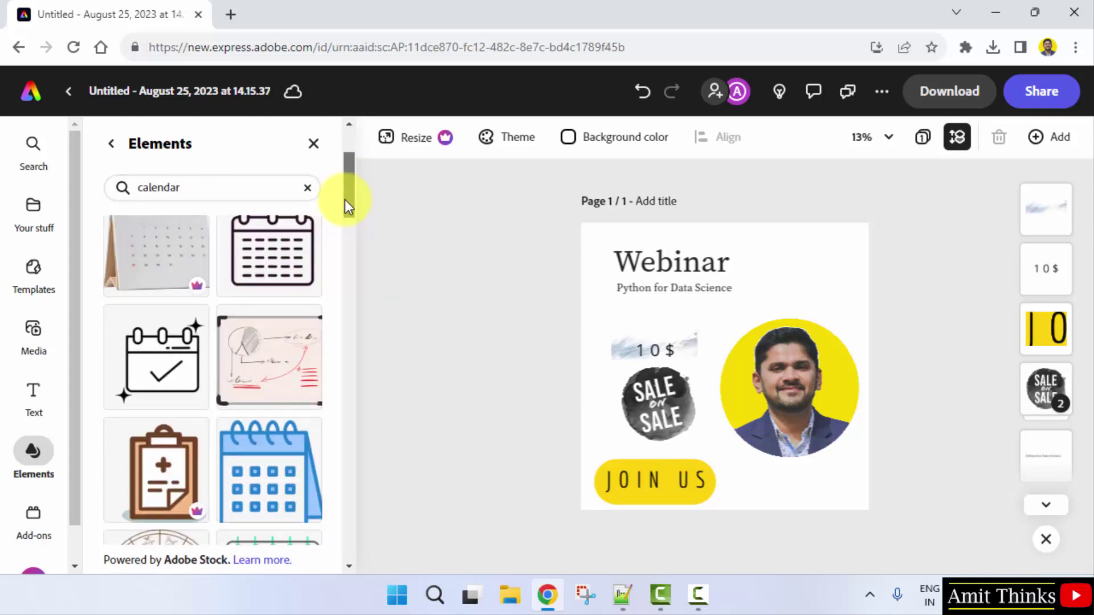
# - Add a calendar graphic, move it beside JOIN US and shrink it to icon size
pyautogui.click(295, 249)
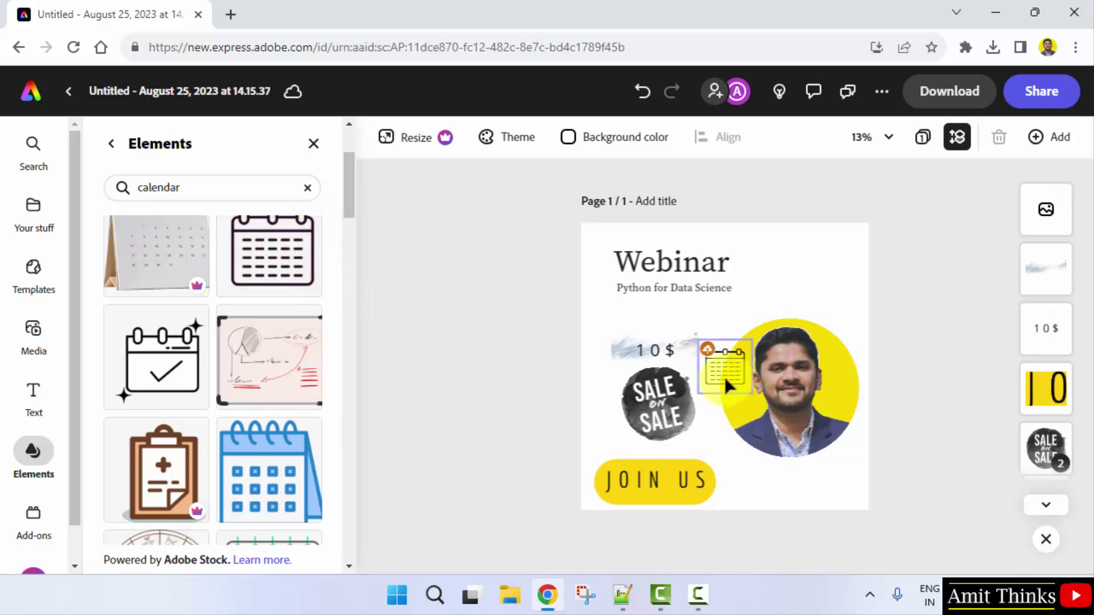
pyautogui.click(723, 375)
pyautogui.moveTo(722, 377); pyautogui.dragTo(786, 491)
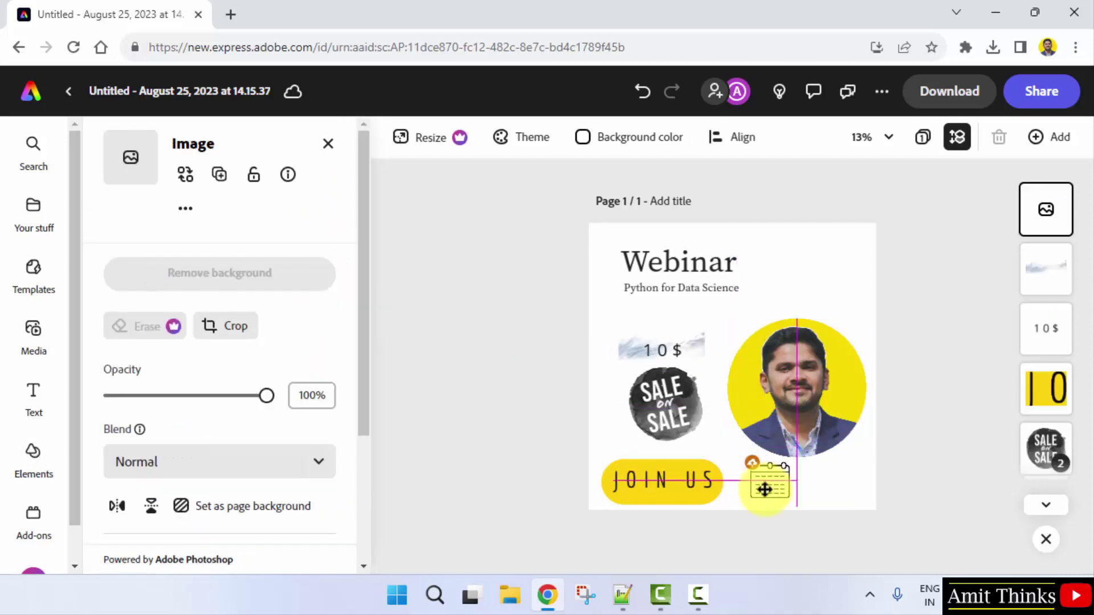
pyautogui.moveTo(795, 506); pyautogui.dragTo(756, 484)
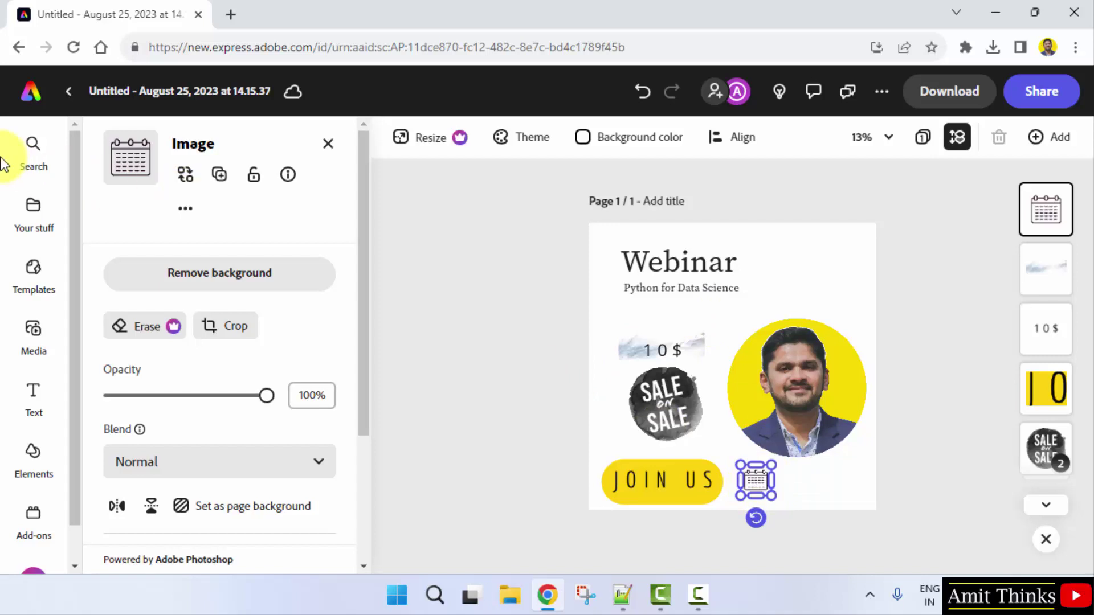
# - Add a new text box reading '6PM, 1st September' in place of the placeholder
pyautogui.click(329, 148)
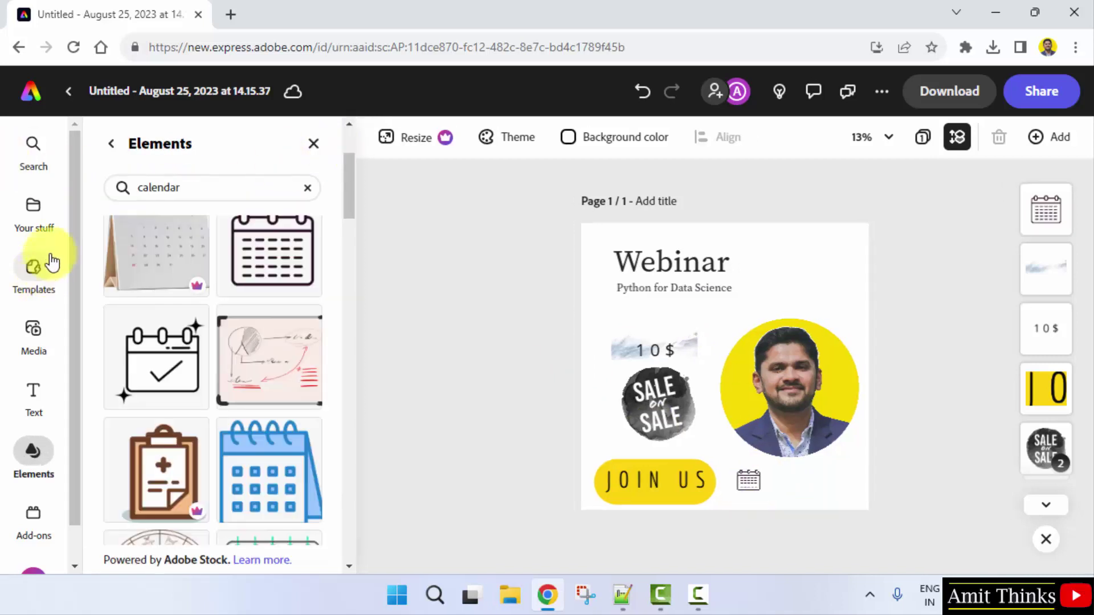
pyautogui.click(34, 393)
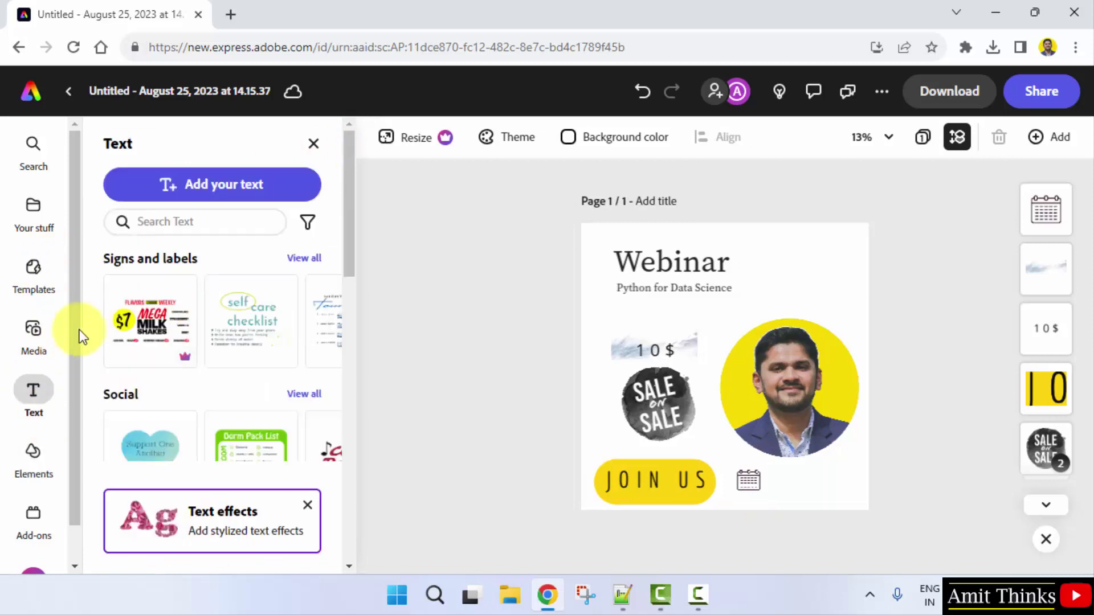
pyautogui.click(266, 197)
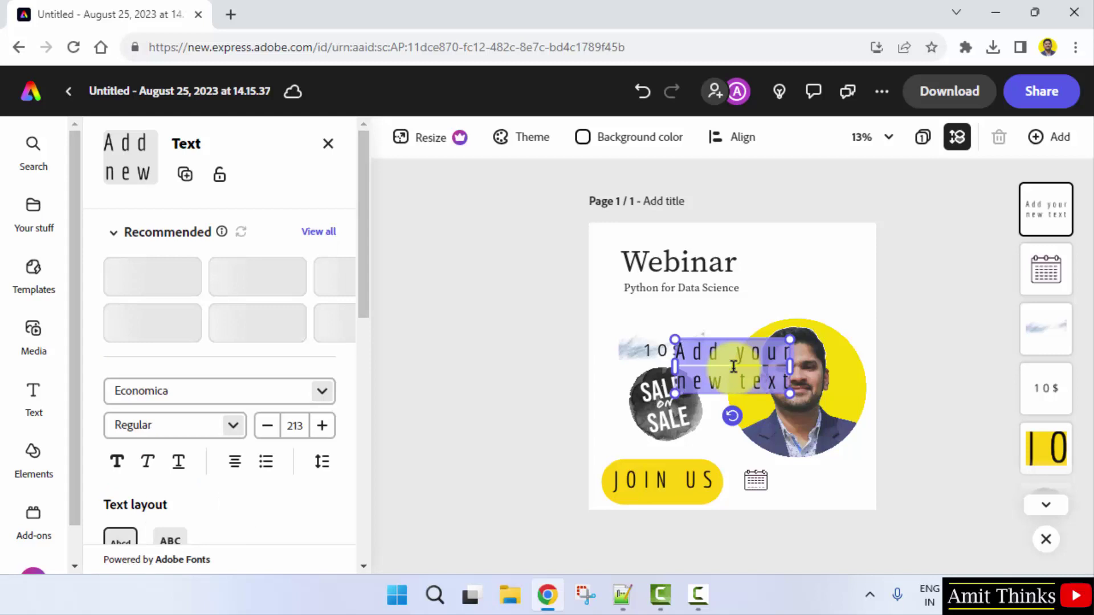
pyautogui.press('BackSpace')
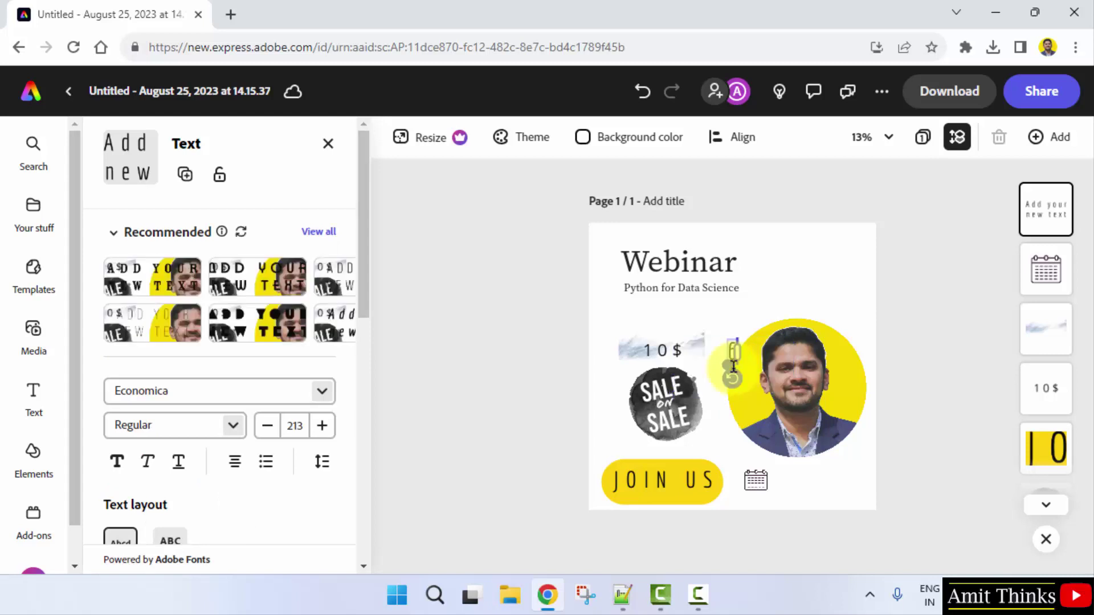
pyautogui.write('PM,')
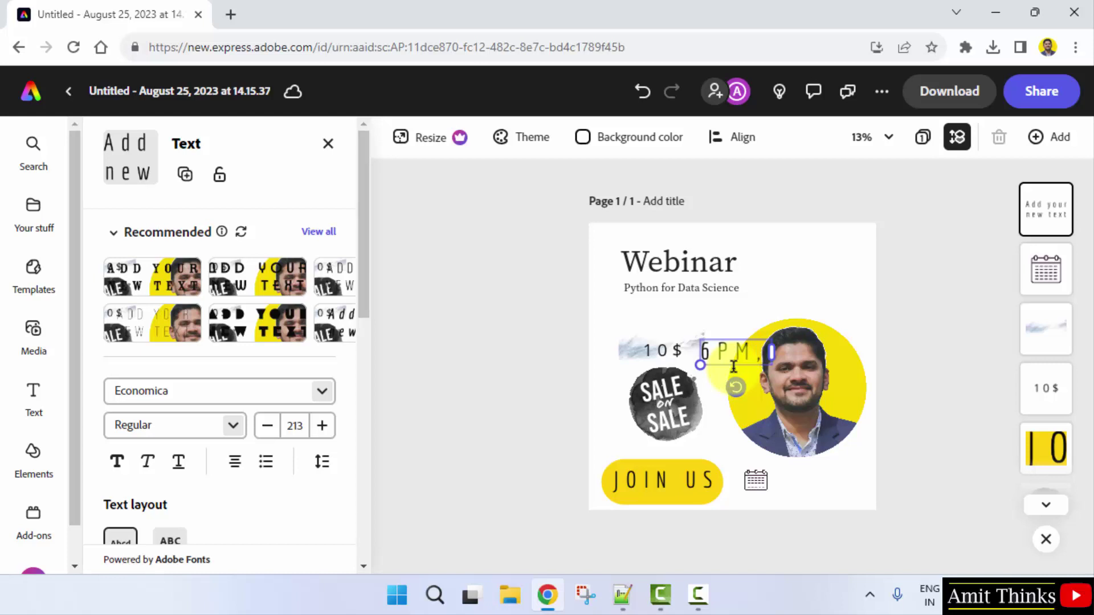
pyautogui.write(' 1')
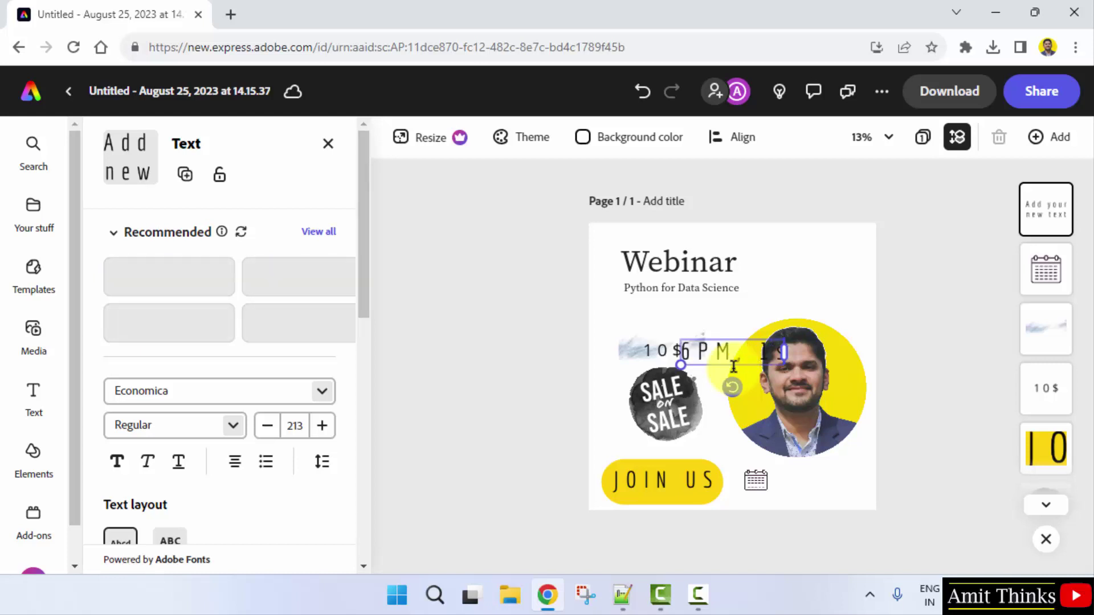
pyautogui.write('st')
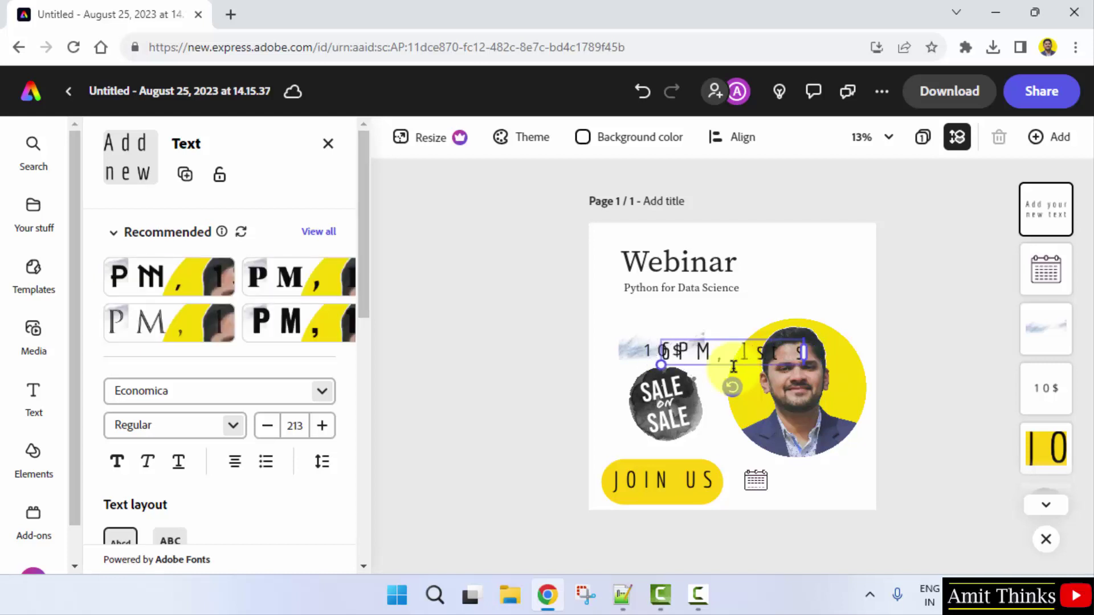
pyautogui.write(' Septe')
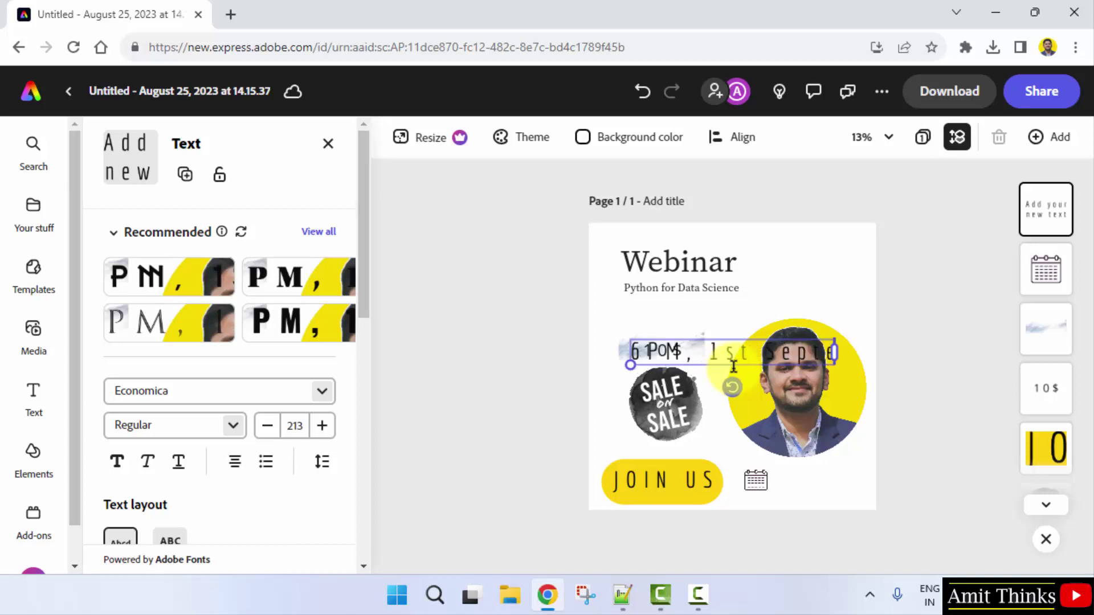
pyautogui.write('mber')
# - Set the whole date text to font size 100
pyautogui.hotkey('ctrl', 'a')
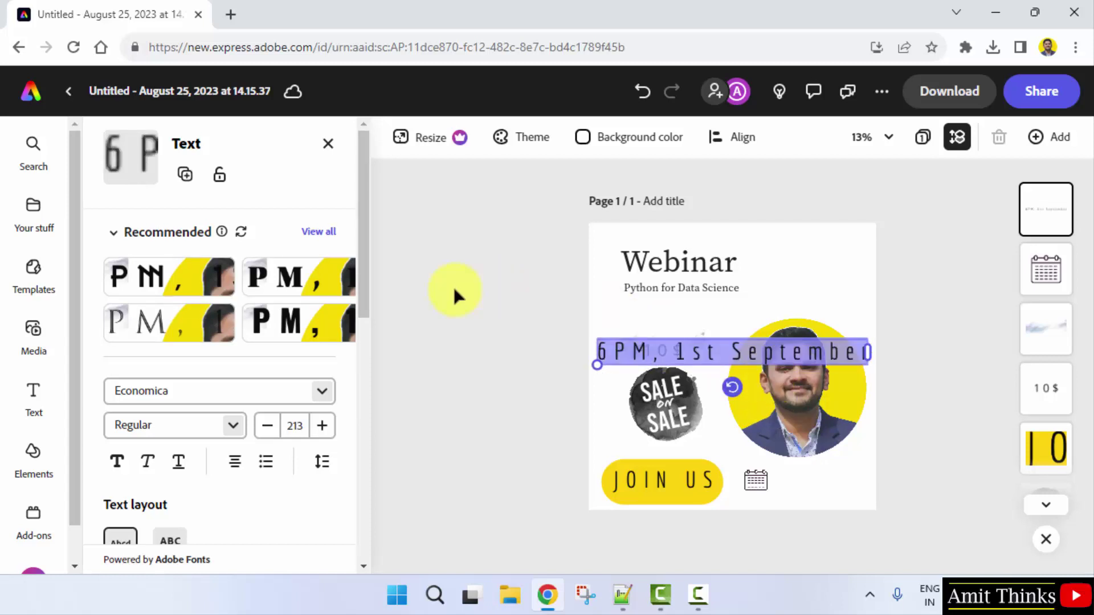
pyautogui.click(296, 426)
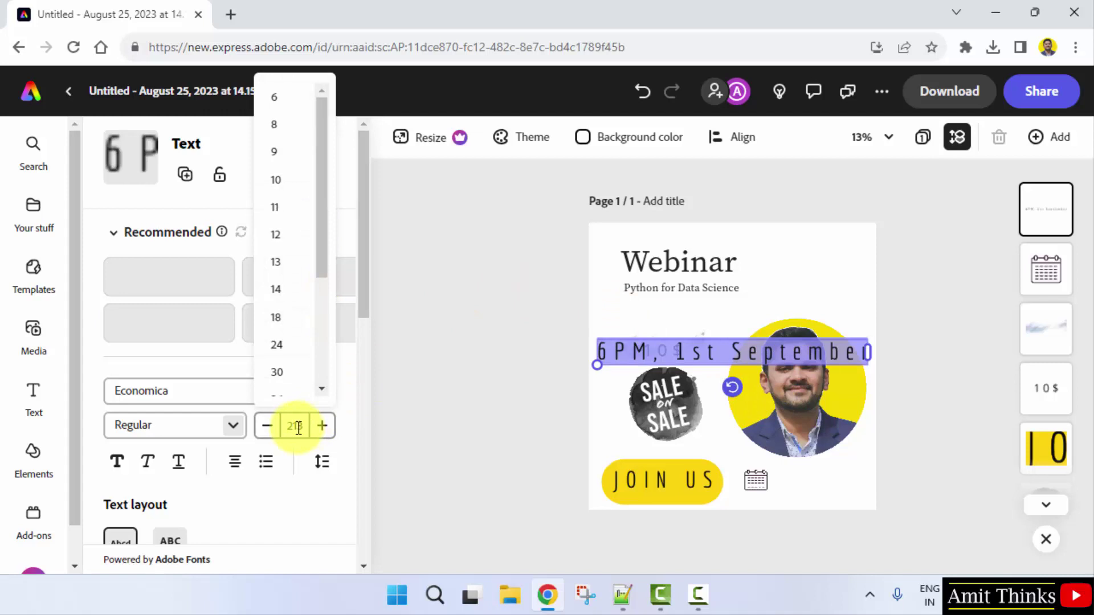
pyautogui.hotkey('ctrl', 'a')
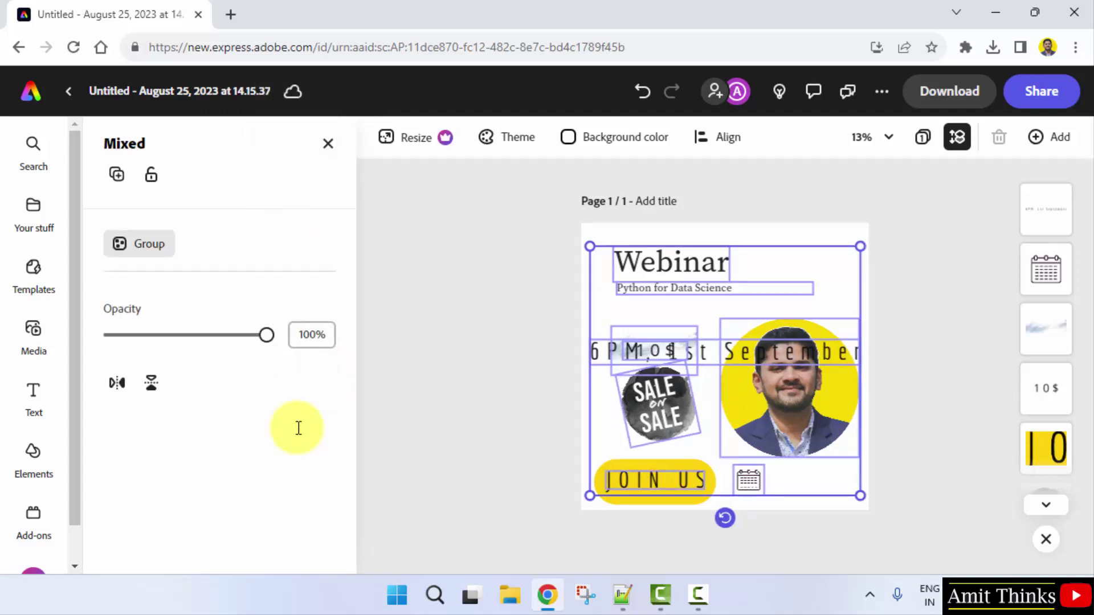
pyautogui.click(700, 363)
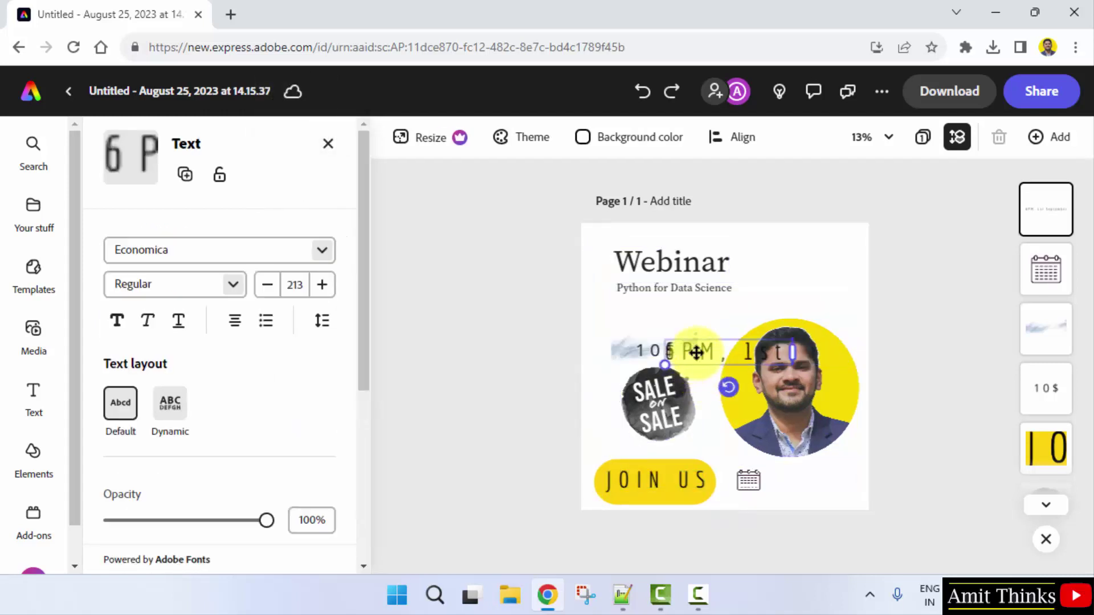
pyautogui.tripleClick(695, 350)
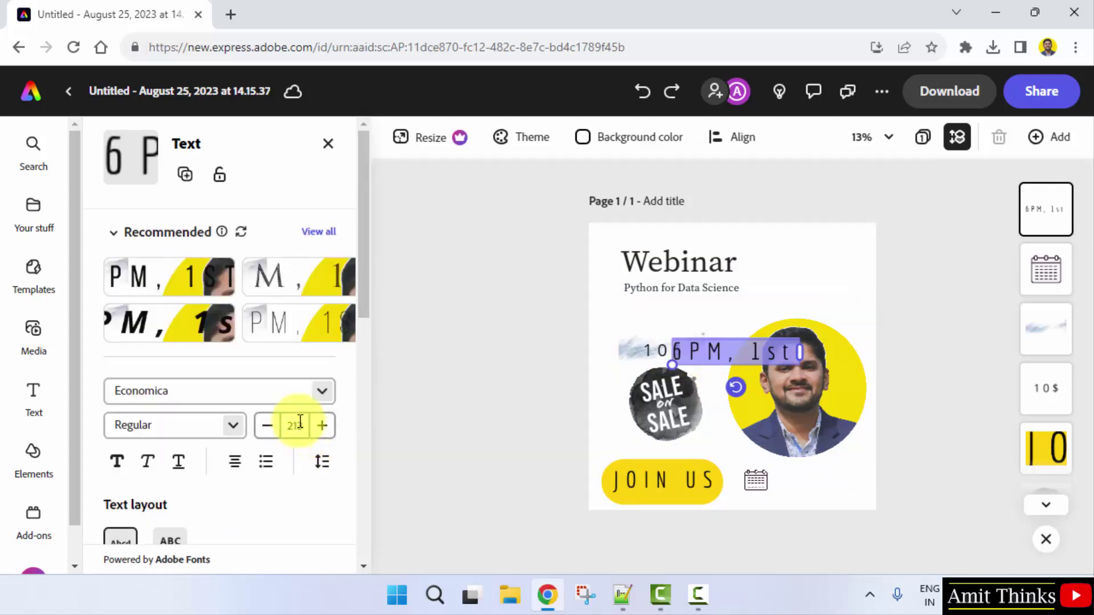
pyautogui.click(295, 425)
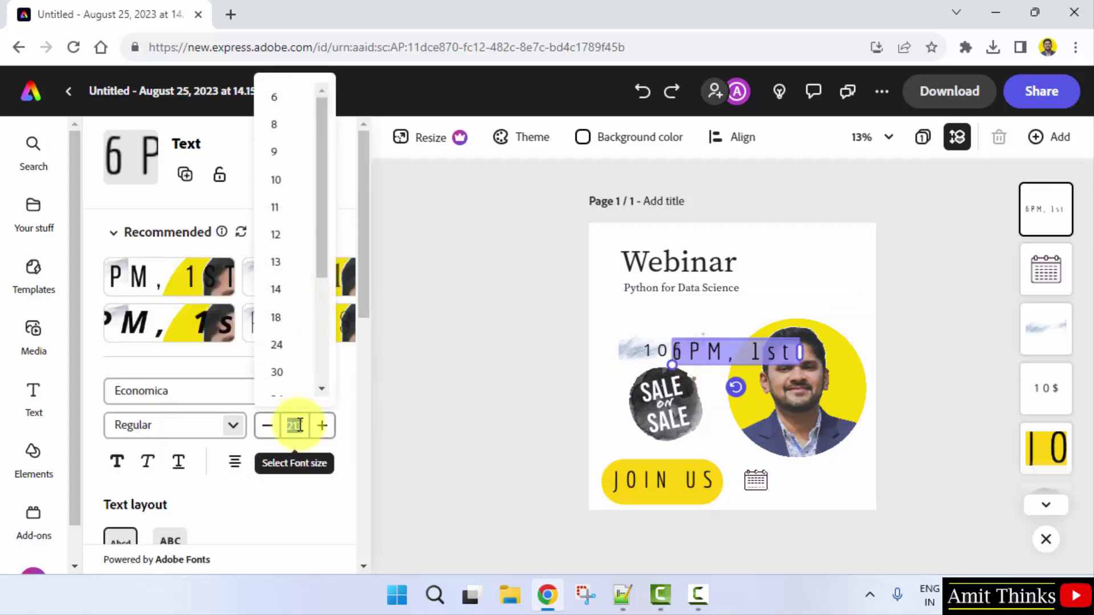
pyautogui.click(297, 425)
pyautogui.write('100')
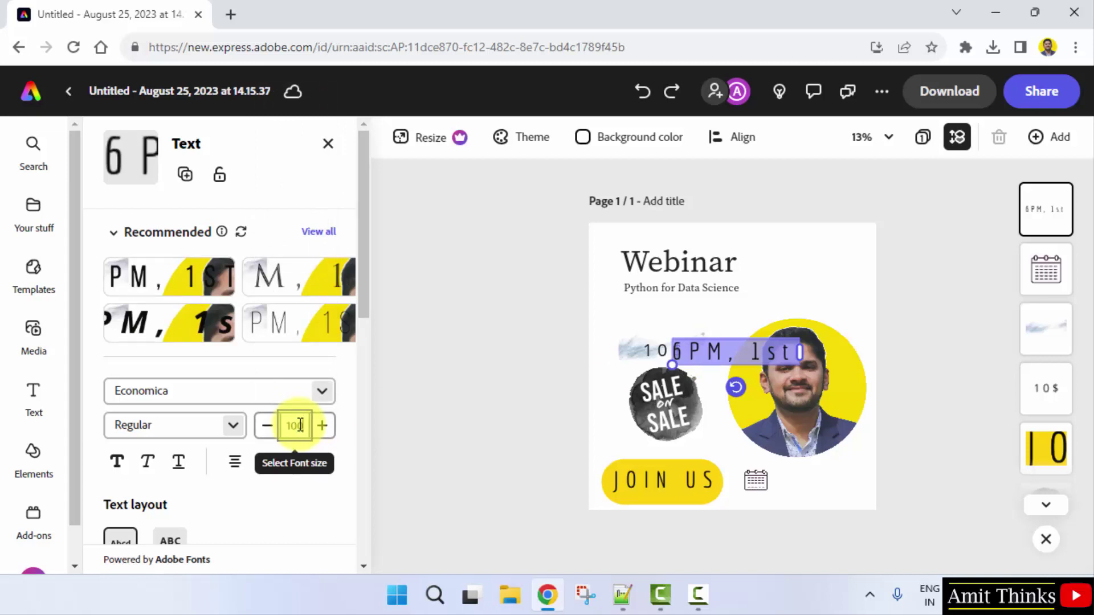
pyautogui.press('Return')
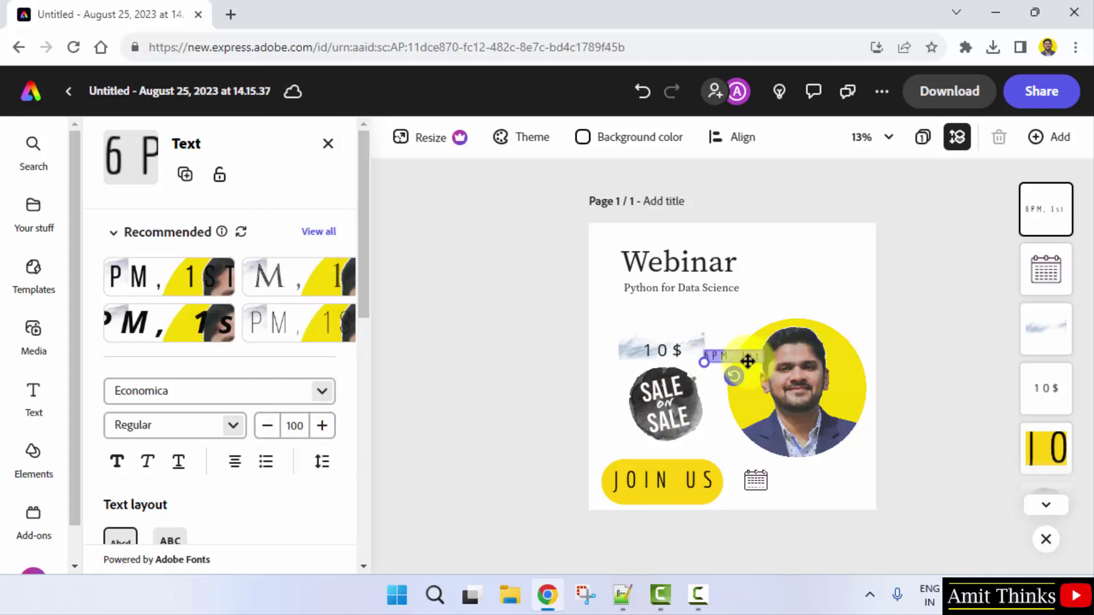
# - Move the date text beside the calendar icon, scale it up and widen its box
pyautogui.moveTo(753, 354); pyautogui.dragTo(818, 481)
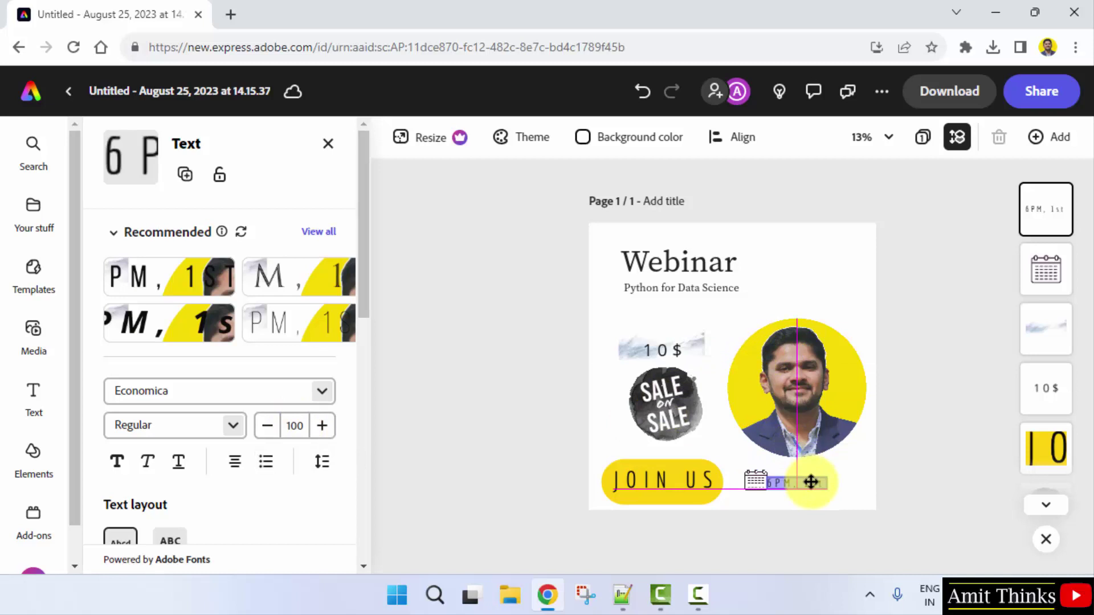
pyautogui.moveTo(774, 489); pyautogui.dragTo(735, 498)
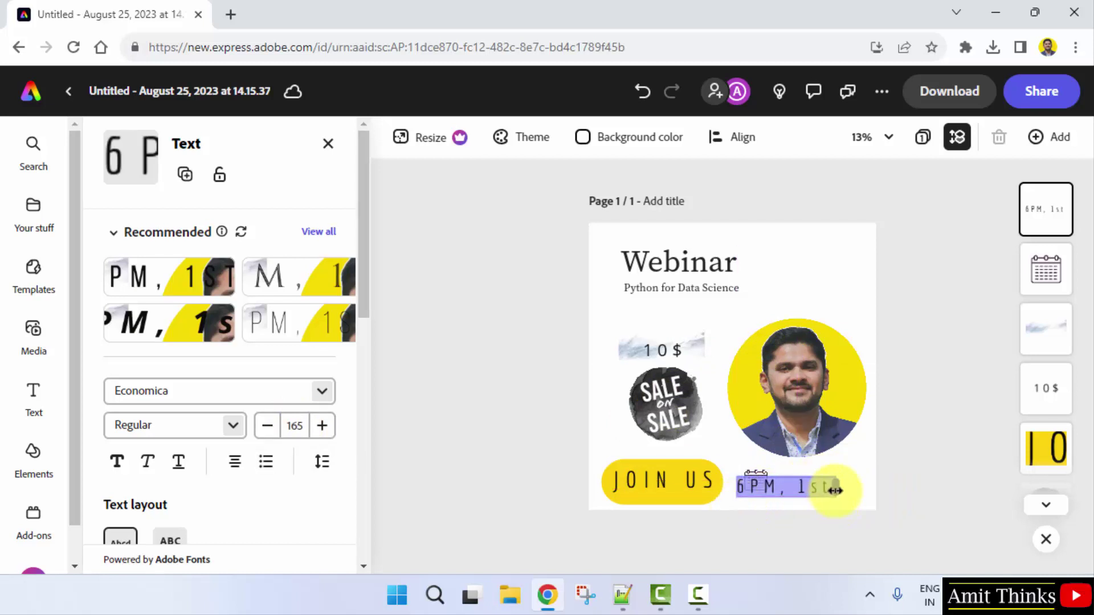
pyautogui.moveTo(836, 490); pyautogui.dragTo(879, 490)
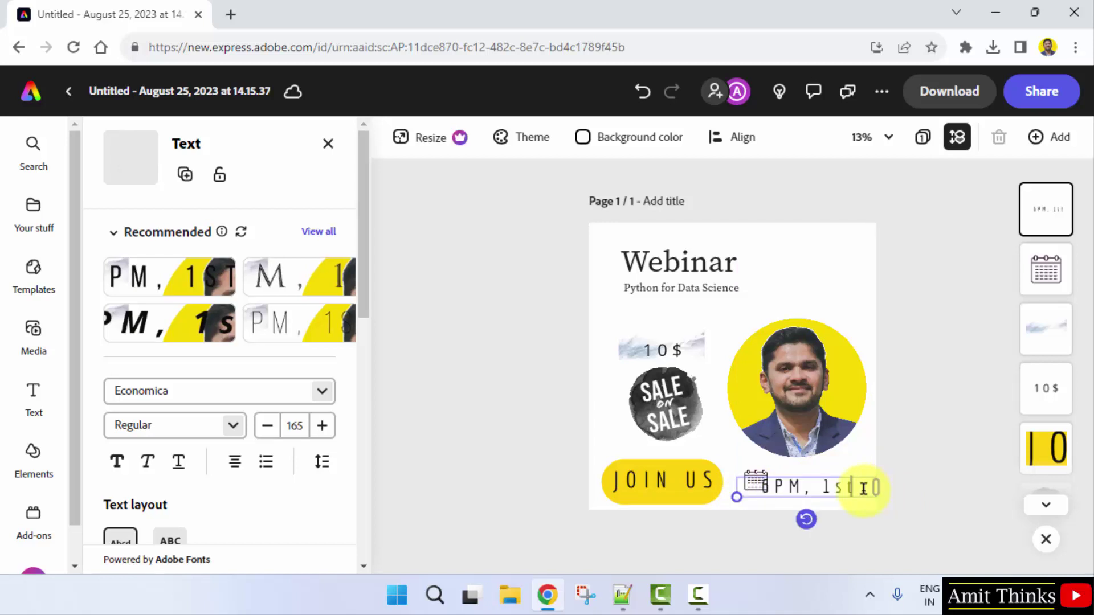
# - Retype the date and break it into two lines: '6PM' and '1ST SETEMBER'
pyautogui.hotkey('shift', 'Home')
pyautogui.press('BackSpace')
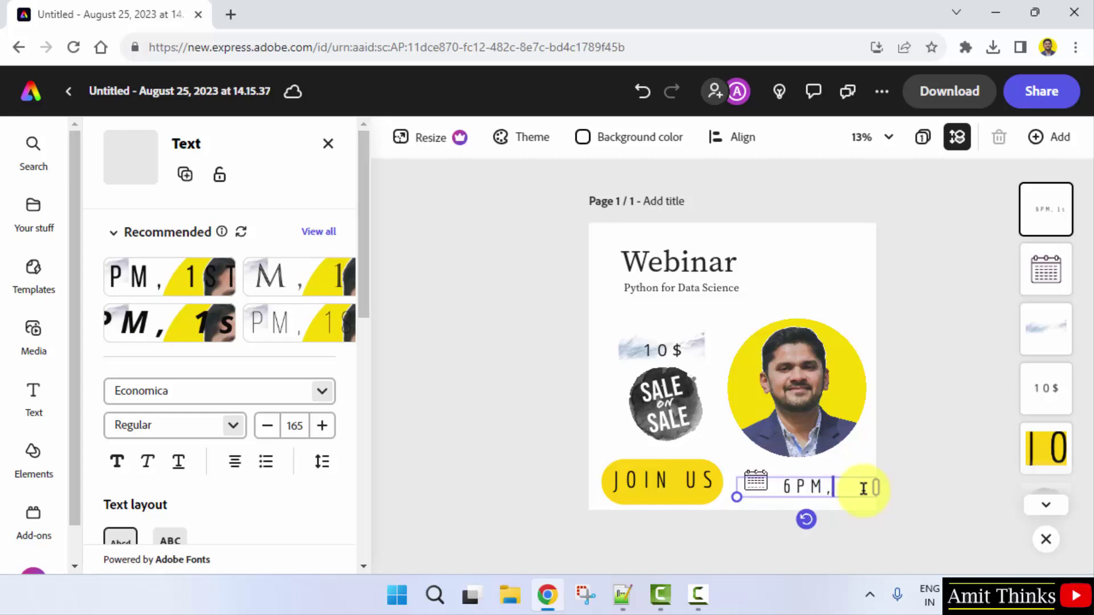
pyautogui.write('| 1st')
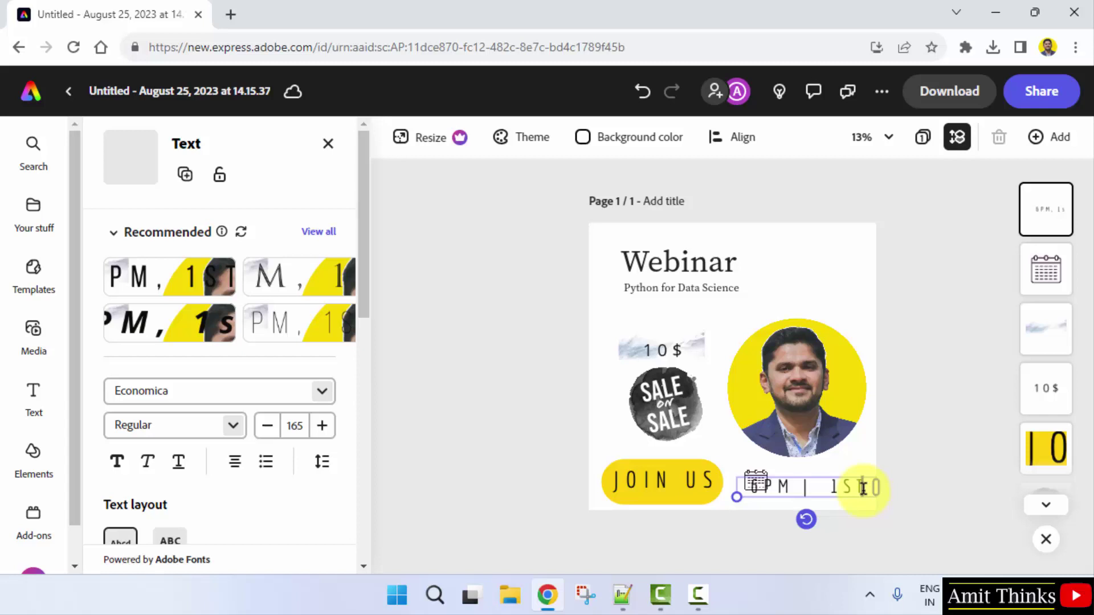
pyautogui.write(' SETP')
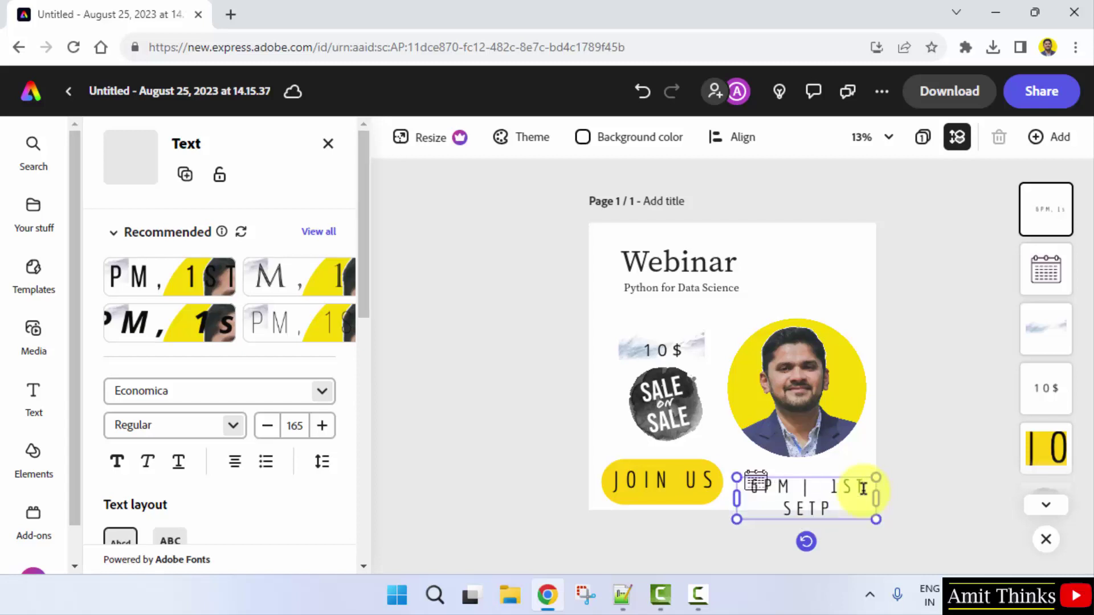
pyautogui.press('BackSpace')
pyautogui.write('EMBER')
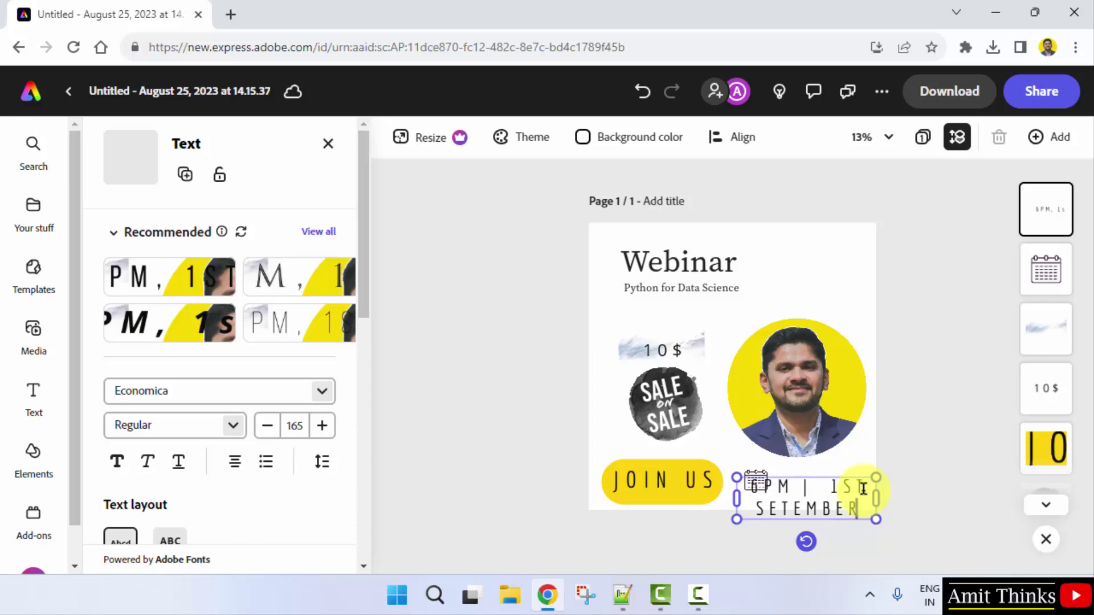
pyautogui.click(831, 487)
pyautogui.press('Return')
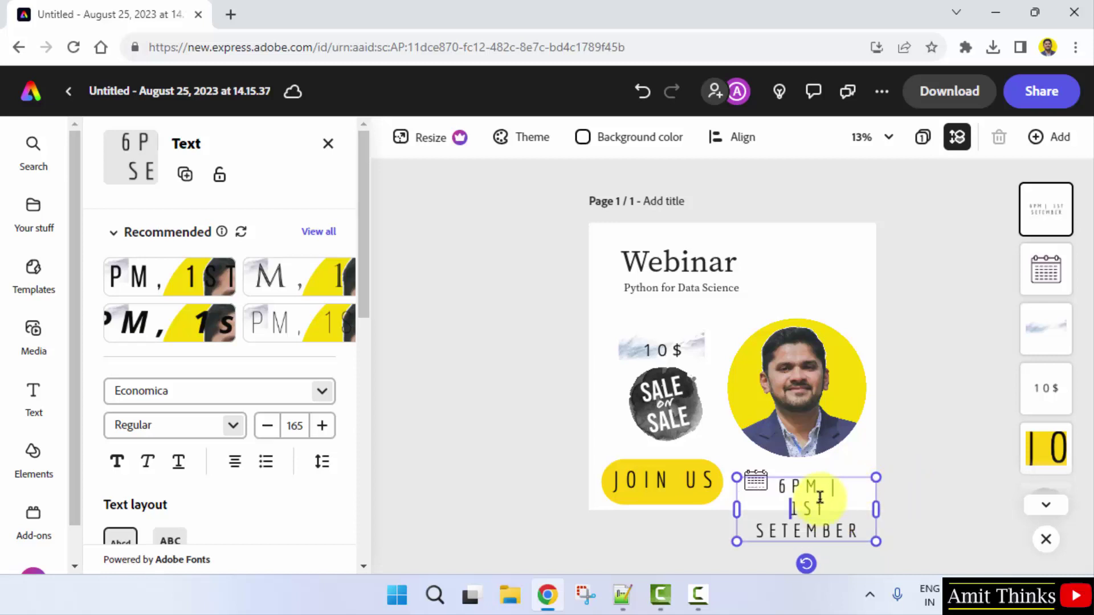
# - Set the whole two-line date text to font size 96
pyautogui.hotkey('ctrl', 'a')
pyautogui.click(295, 424)
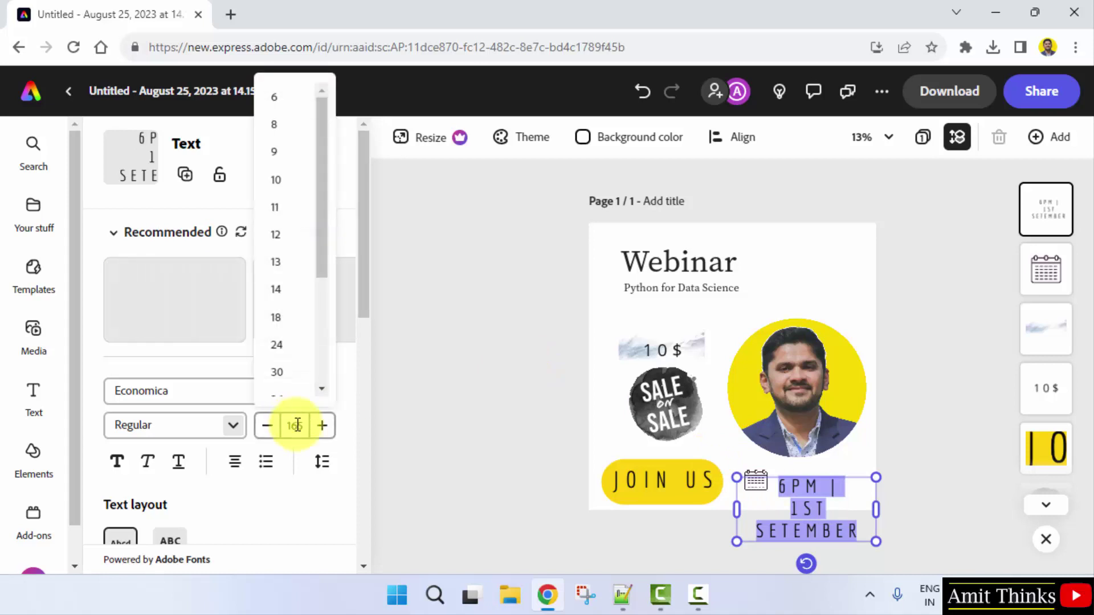
pyautogui.scroll(-3, 322, 370)
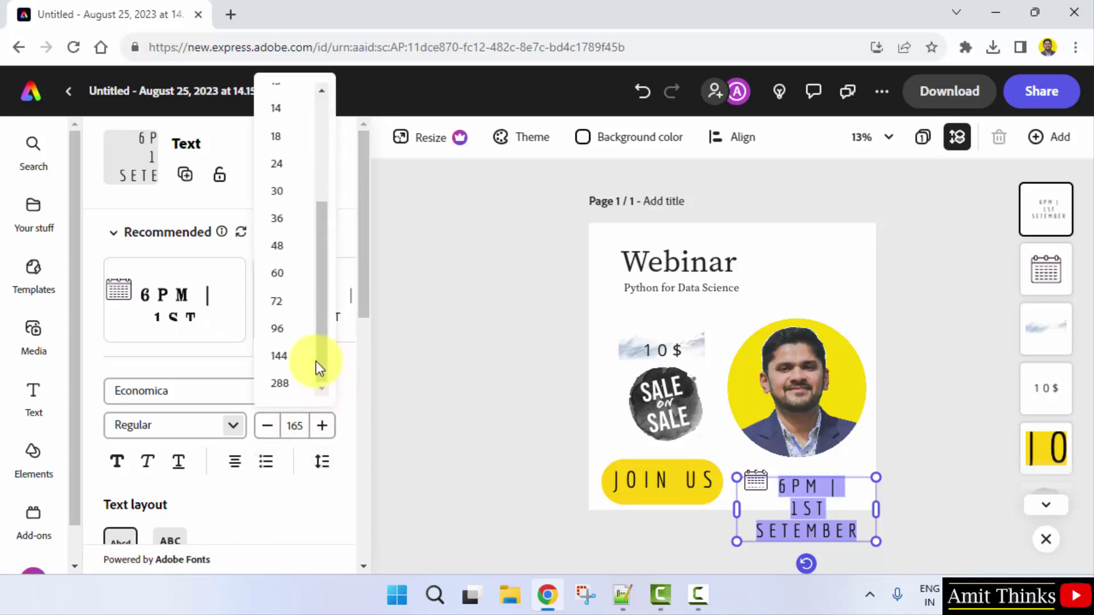
pyautogui.click(291, 330)
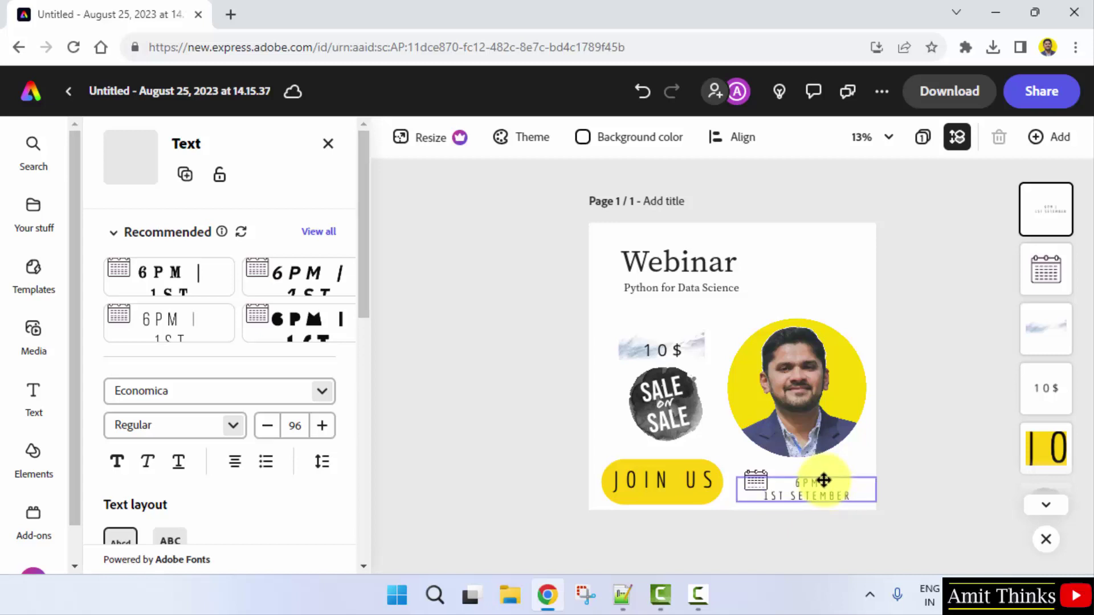
# - Nudge the date text beside the calendar icon and apply a bold recommended style
pyautogui.moveTo(825, 480)
pyautogui.mouseDown()
pyautogui.moveTo(847, 478)
pyautogui.moveTo(841, 470)
pyautogui.mouseUp()
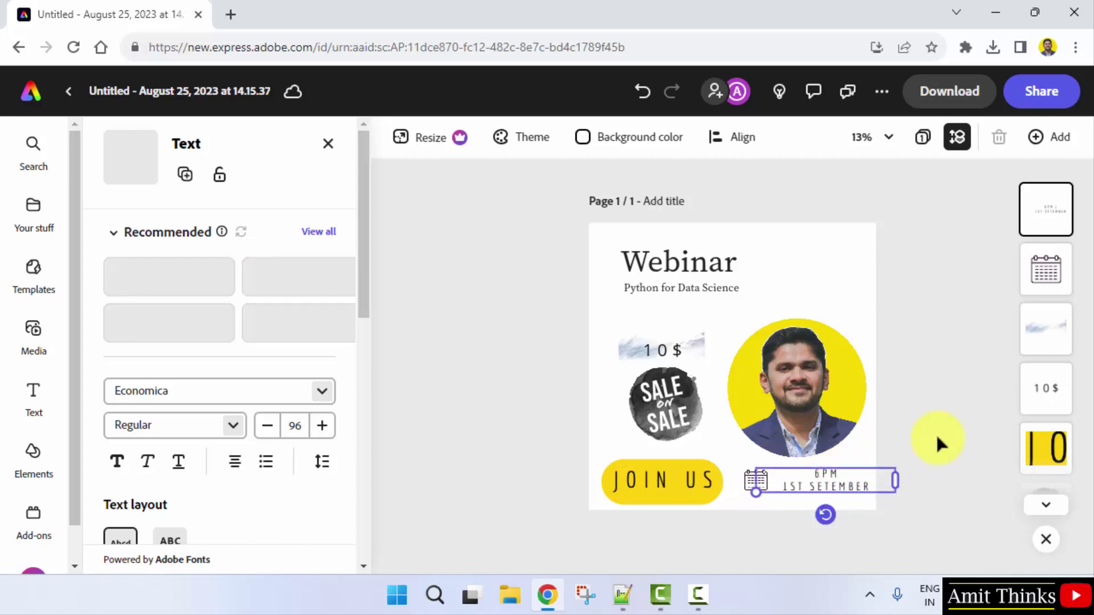
pyautogui.doubleClick(818, 481)
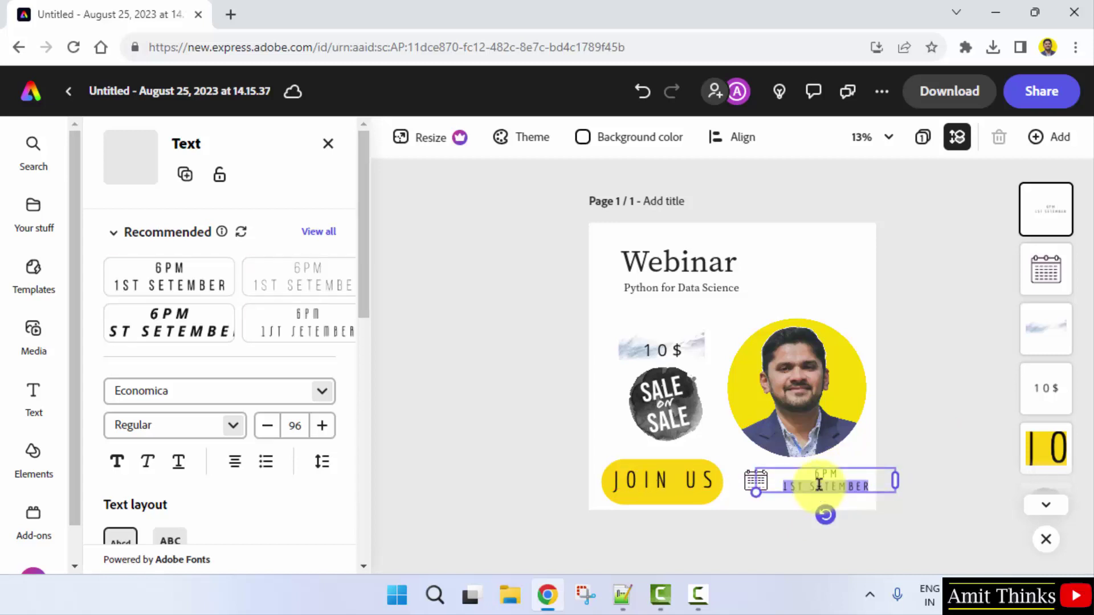
pyautogui.moveTo(193, 328)
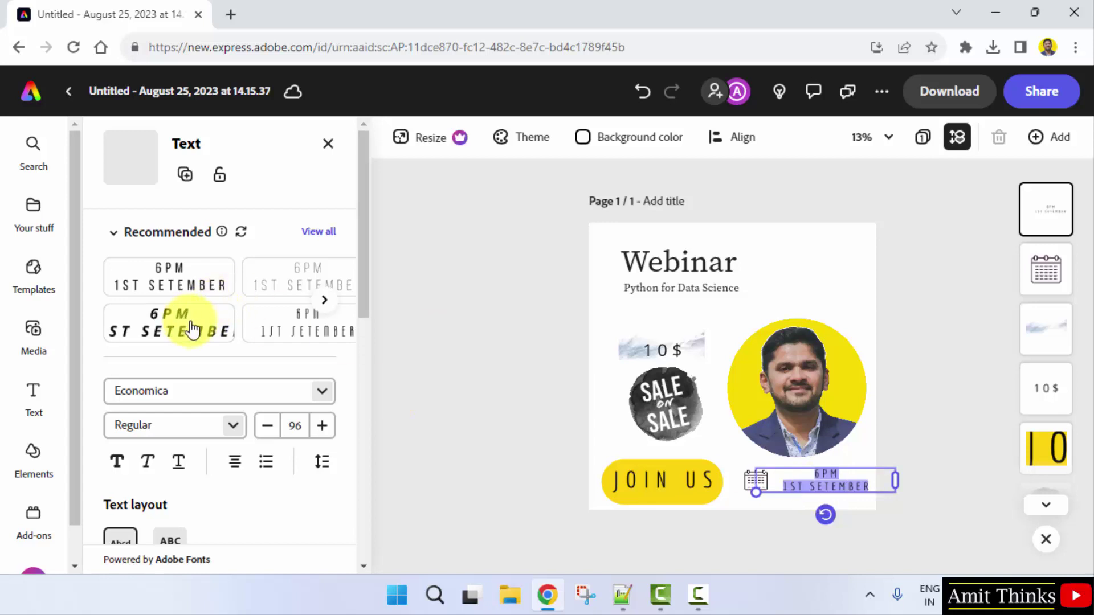
pyautogui.click(326, 302)
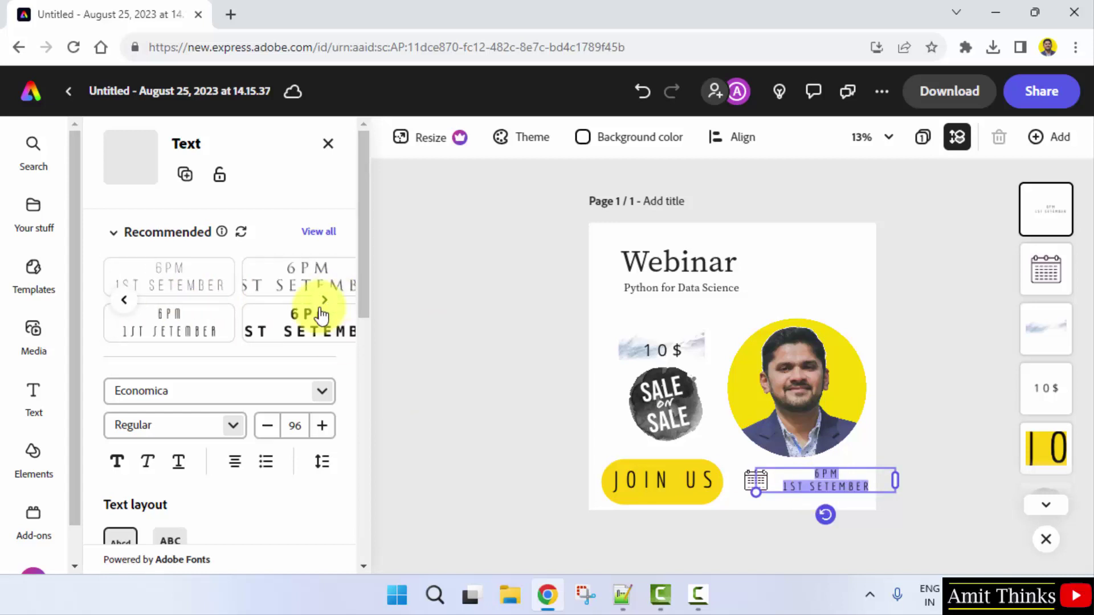
pyautogui.click(294, 330)
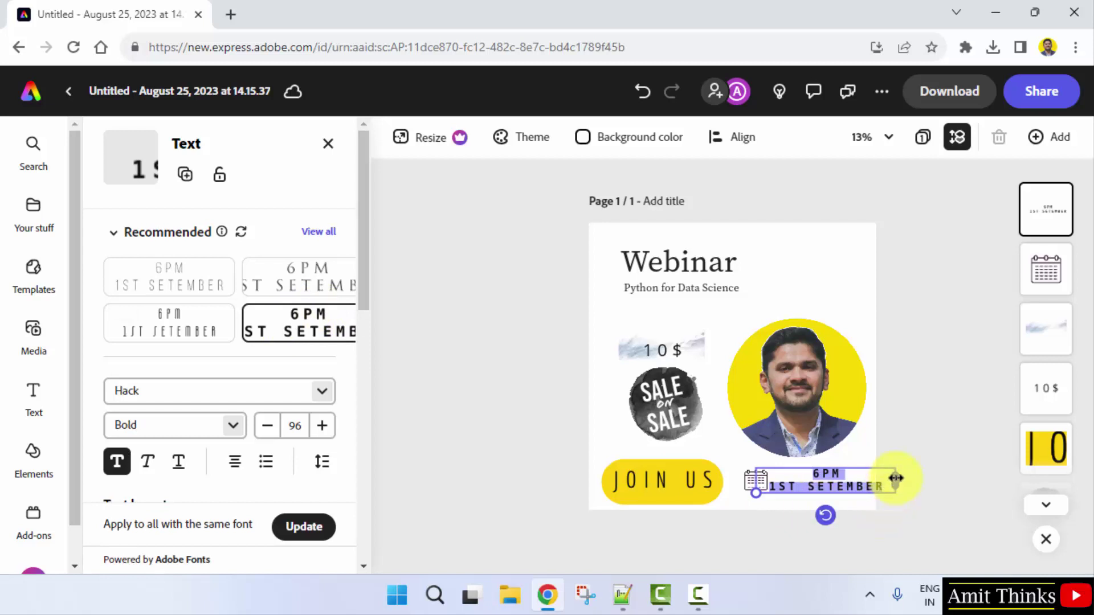
# - Set the date text to size 72, align it beside the icon and deselect
pyautogui.click(297, 425)
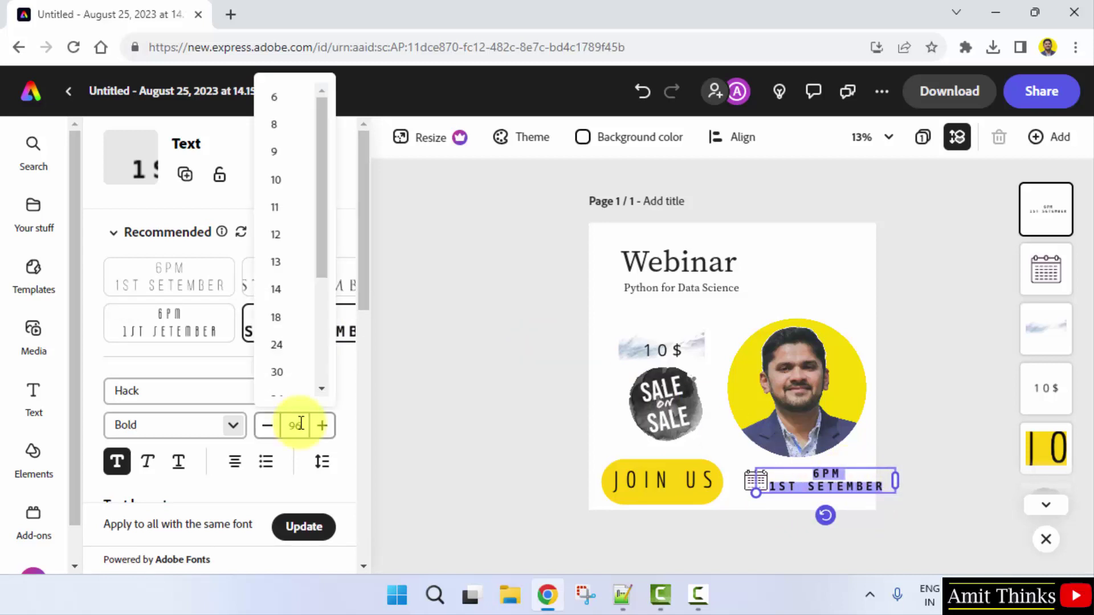
pyautogui.scroll(-3, 320, 376)
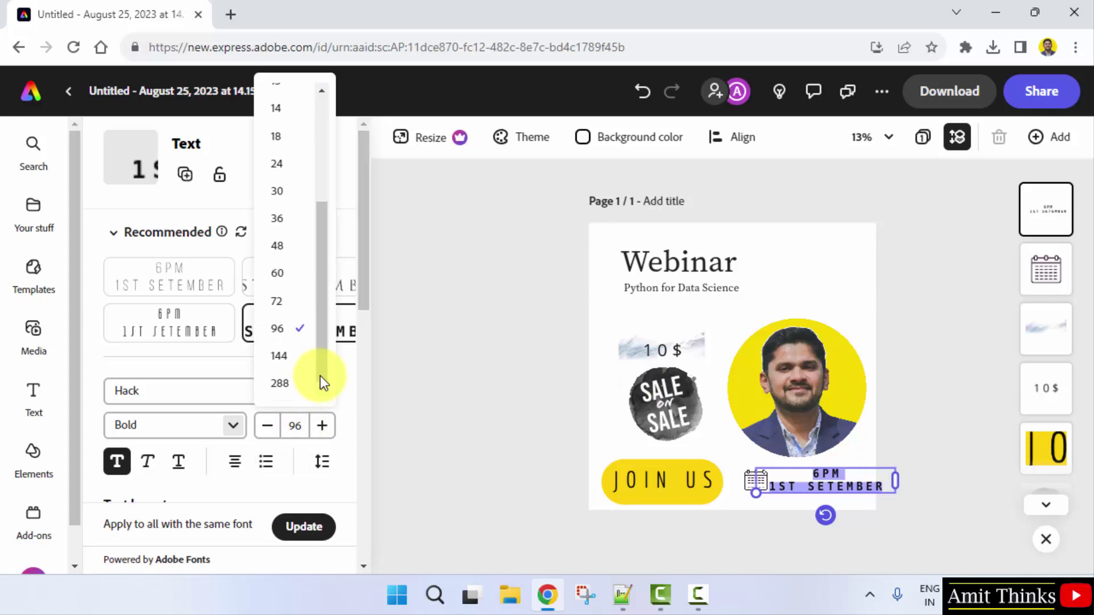
pyautogui.click(294, 305)
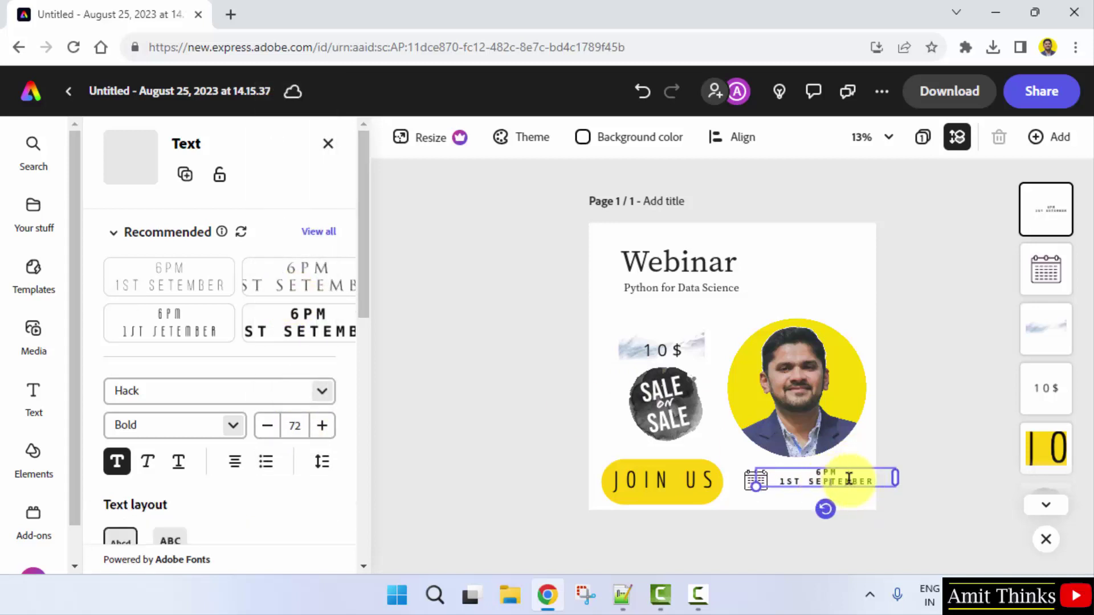
pyautogui.moveTo(821, 478); pyautogui.dragTo(811, 478)
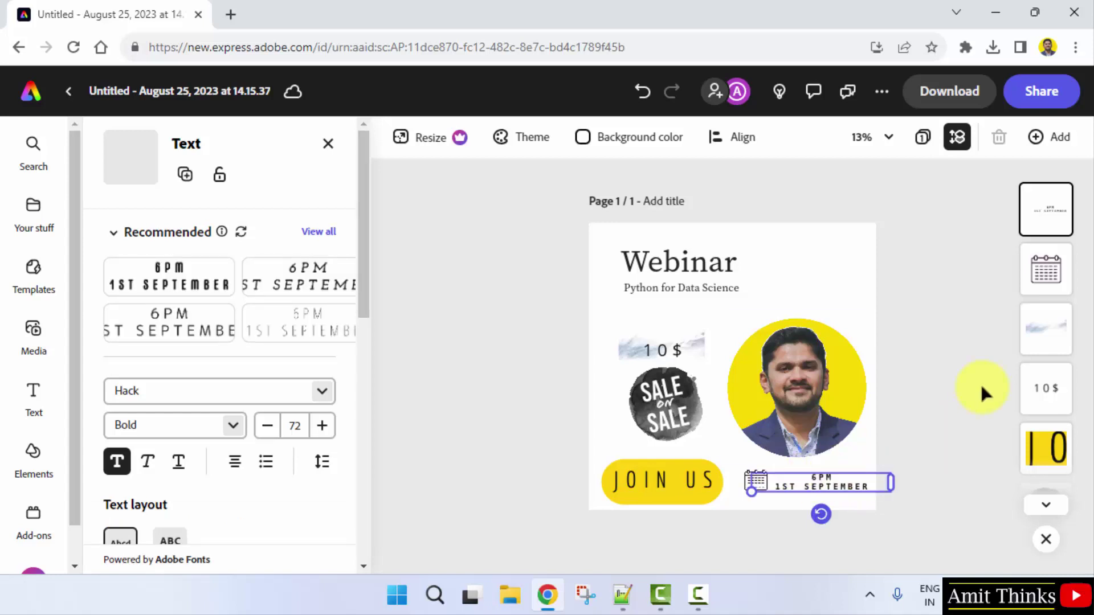
pyautogui.click(952, 388)
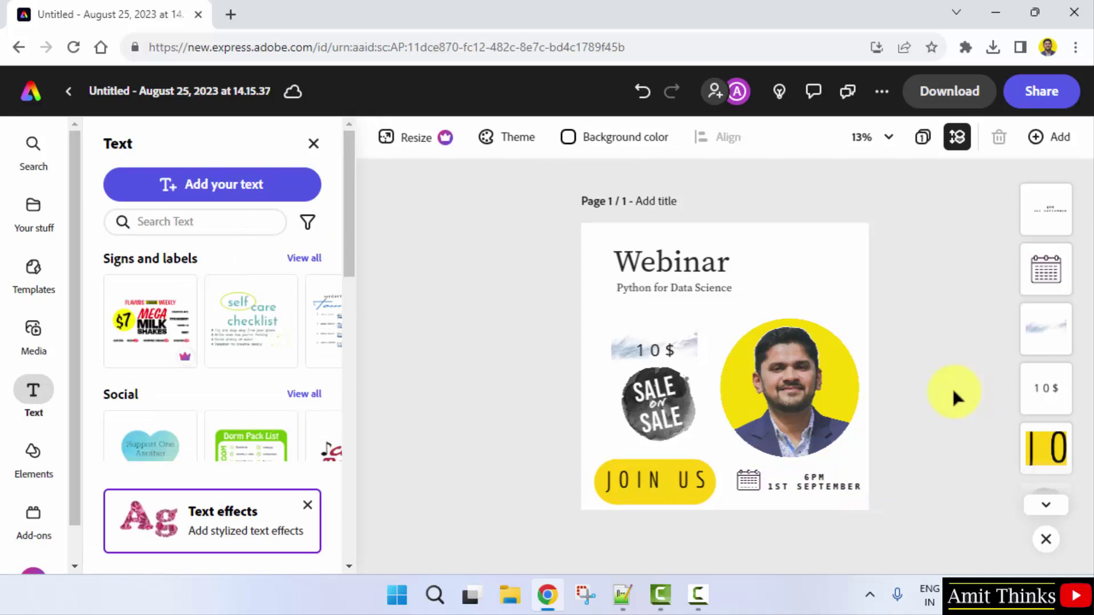